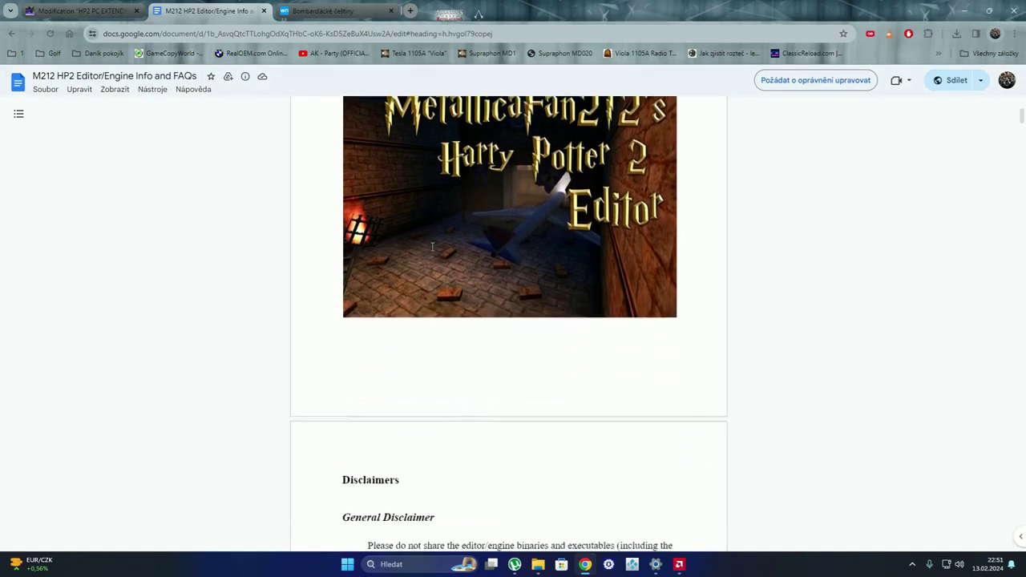
- Open the M212_Editor_Setup.exe download page linked under "How do I install the editor?" in the document
scroll(438, 247, down, 20)
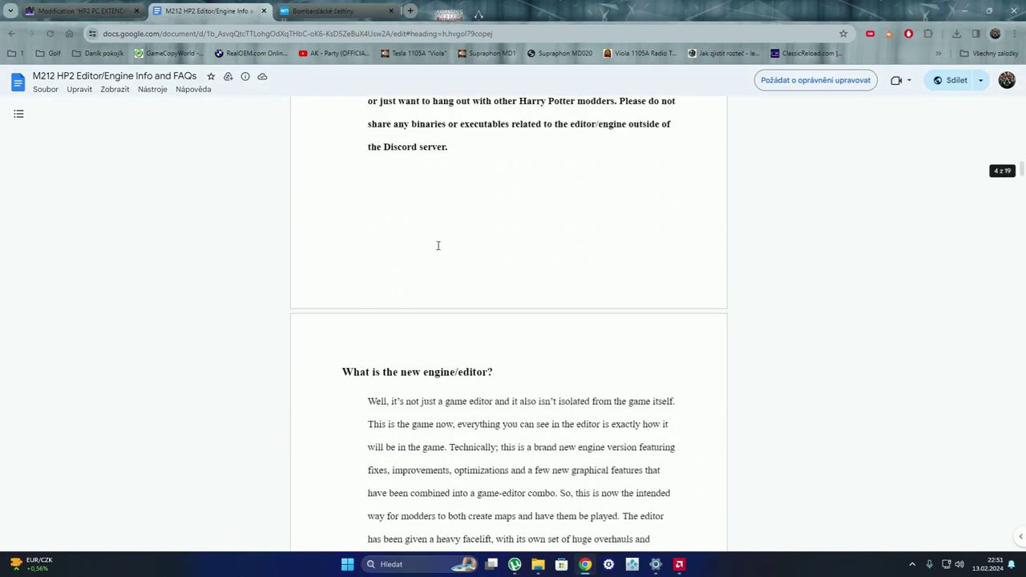
scroll(442, 245, down, 5)
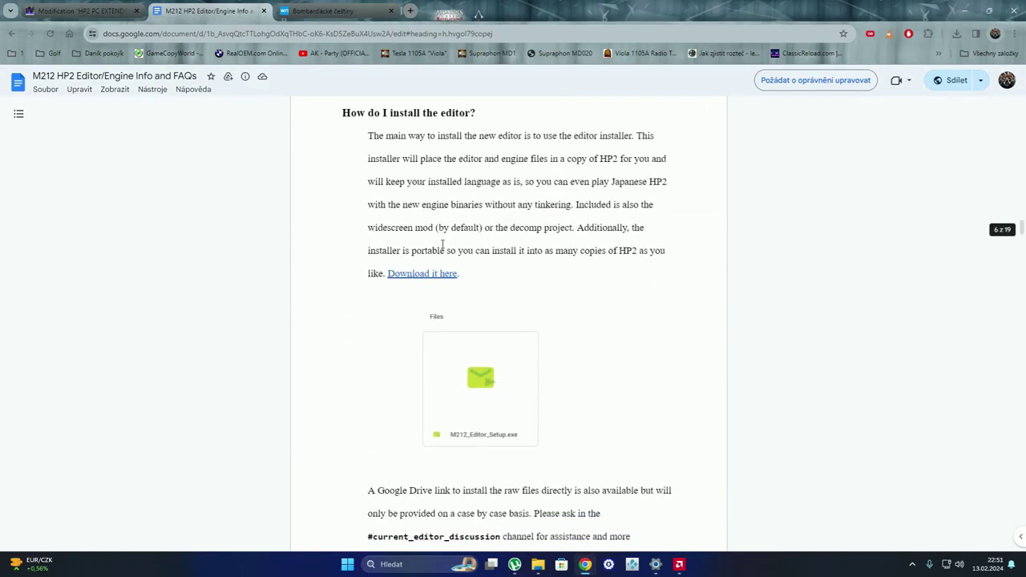
scroll(425, 239, up, 1)
click(425, 233)
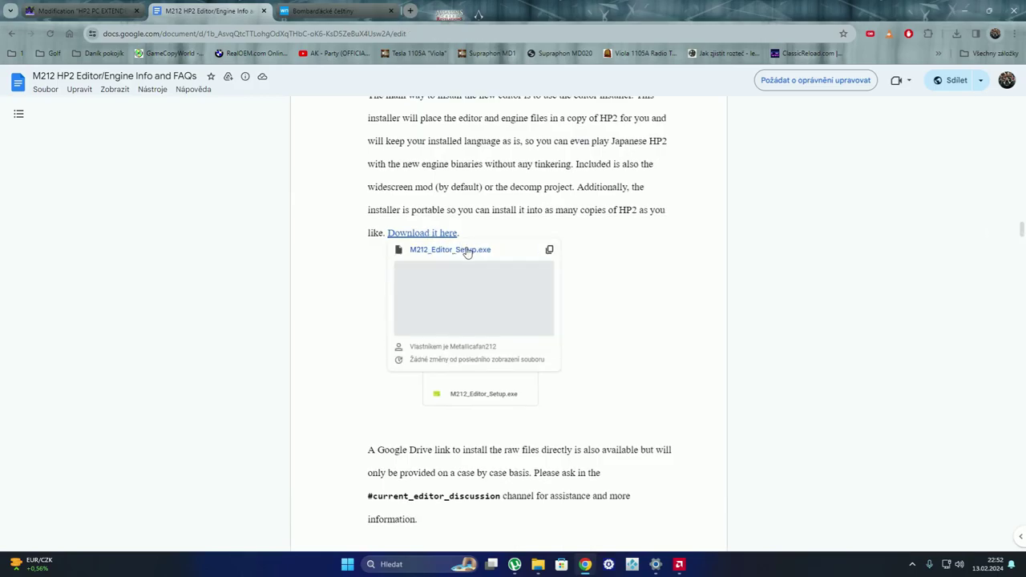
click(445, 253)
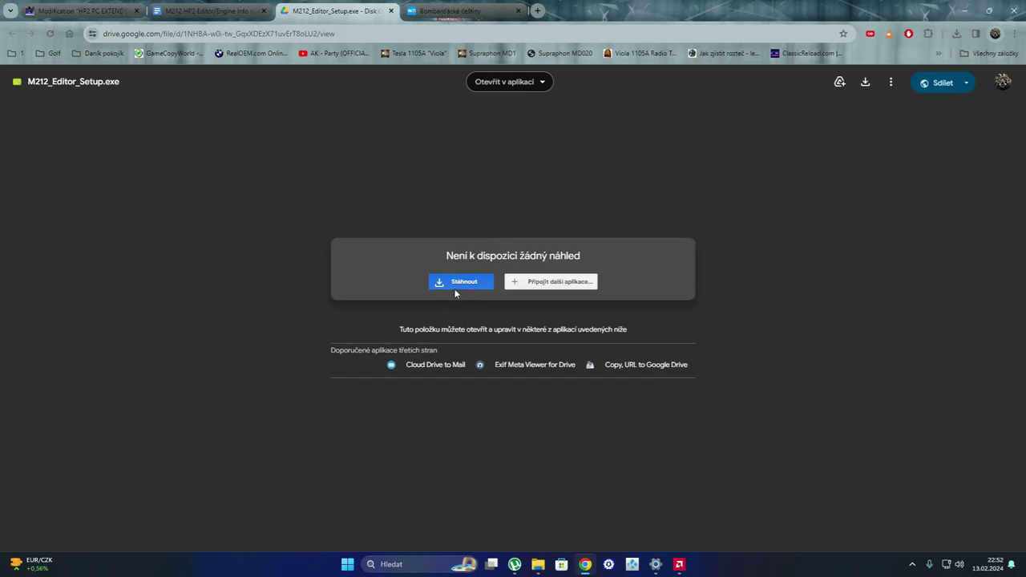
- Download M212_Editor_Setup.exe despite the virus-scan warning and check the browser's downloads
click(463, 282)
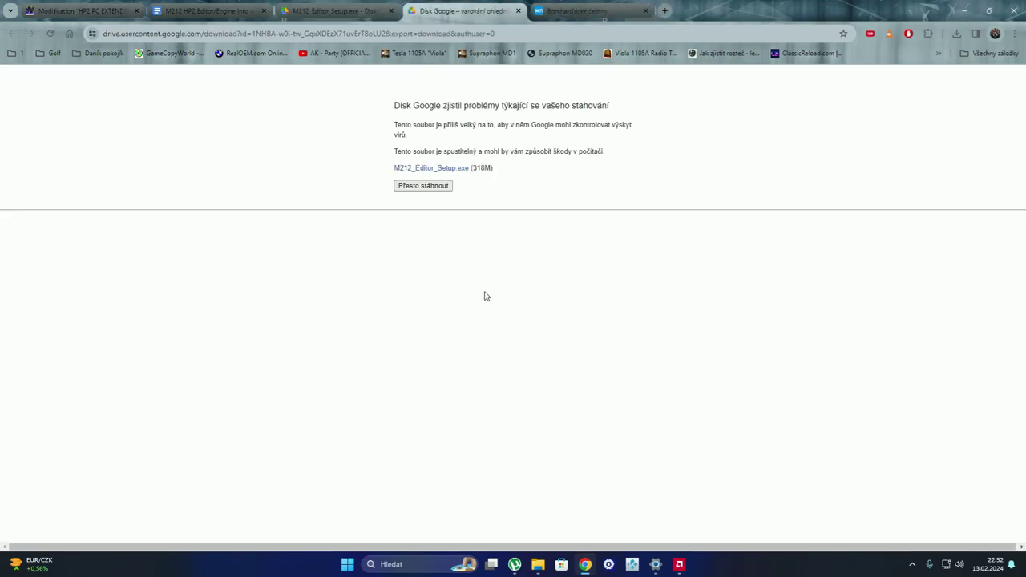
click(437, 191)
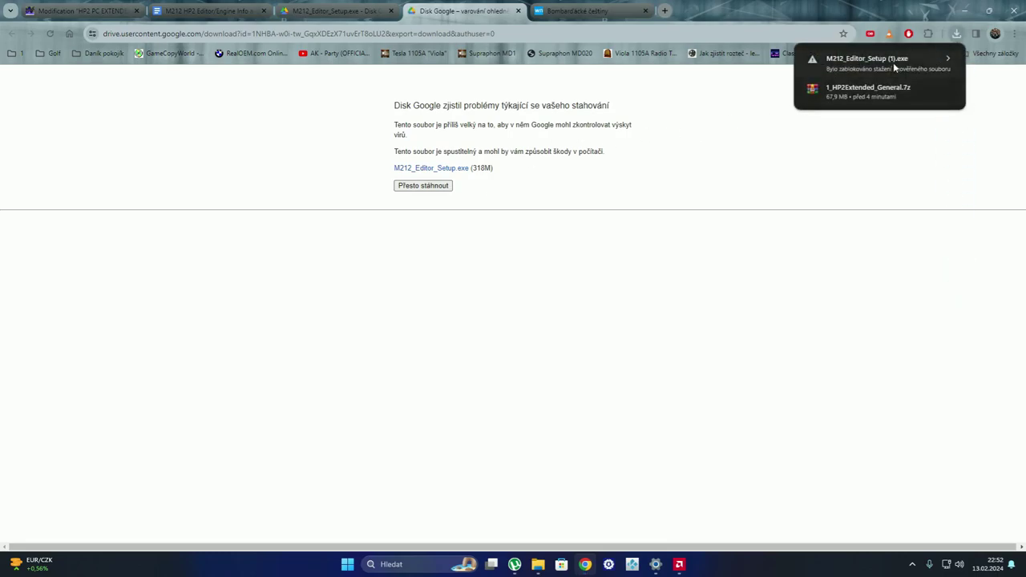
click(955, 36)
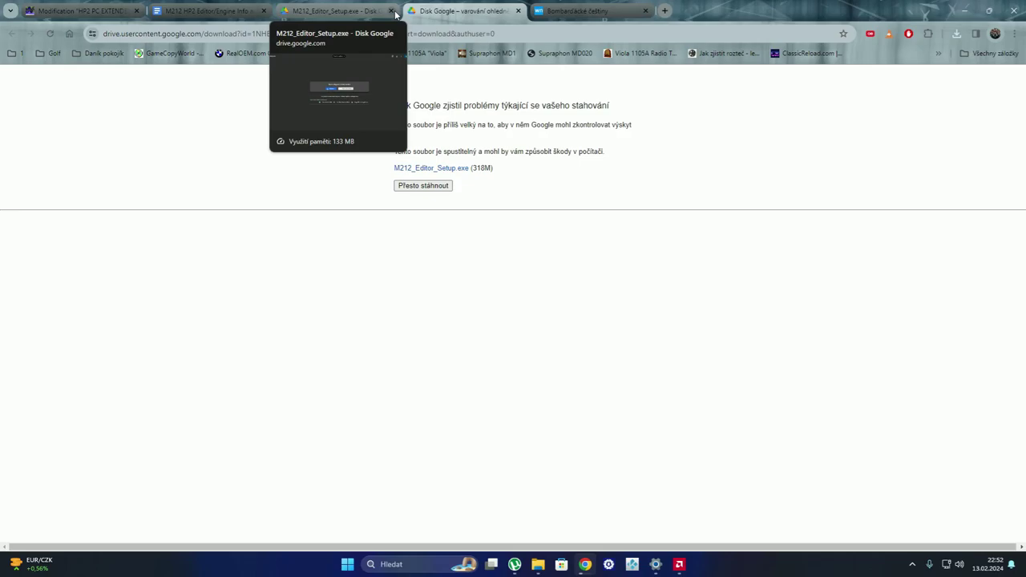
- Close the two Google Drive pages and the editor info document, returning to the HP2 PC Extended modification page
click(392, 11)
click(392, 11)
click(240, 11)
click(261, 11)
click(80, 11)
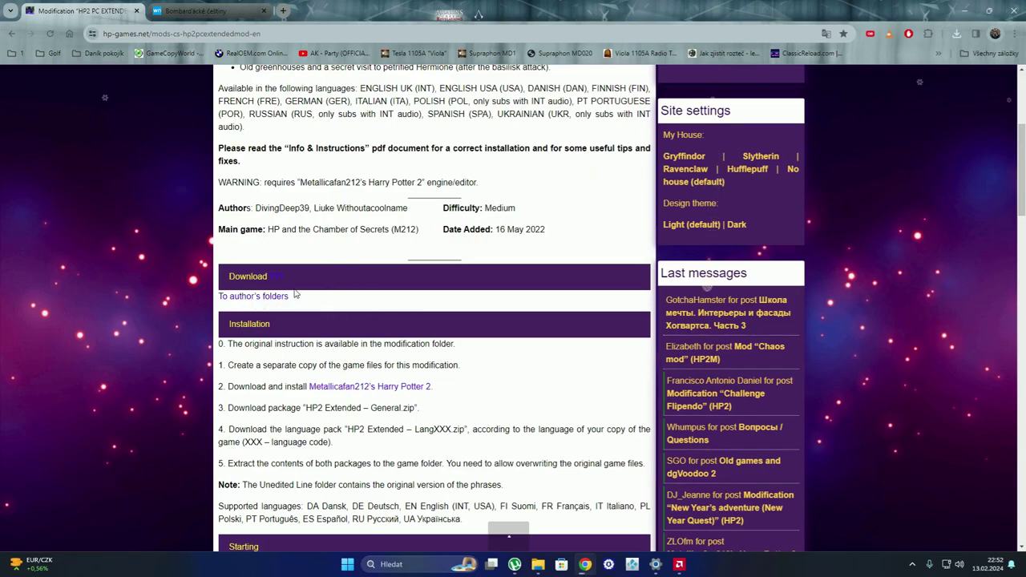
- Open the HP2 PC Extended Mod's Google Drive folder through the author's folders and download 1_HP2Extended_General.7z
click(253, 296)
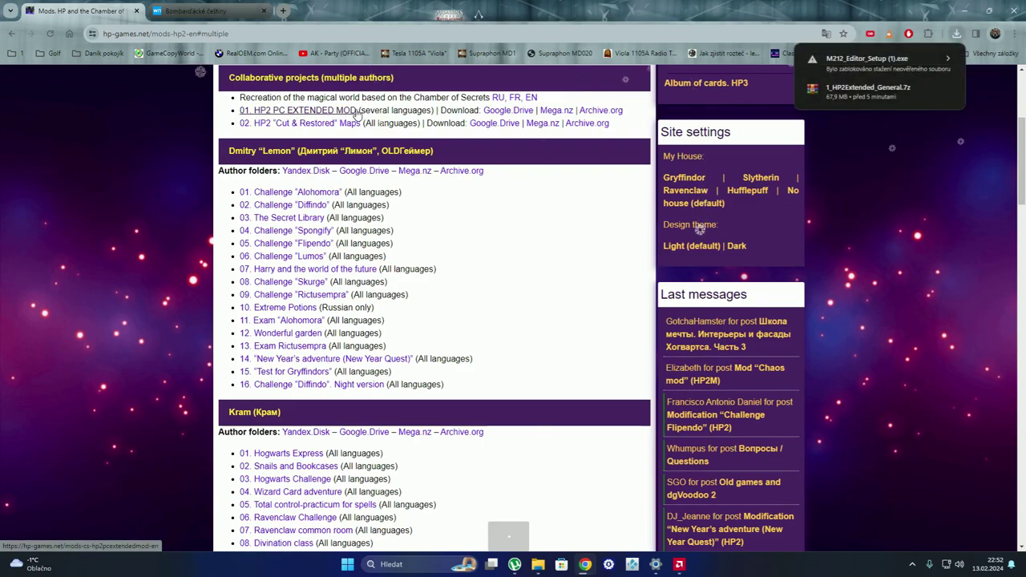
click(516, 115)
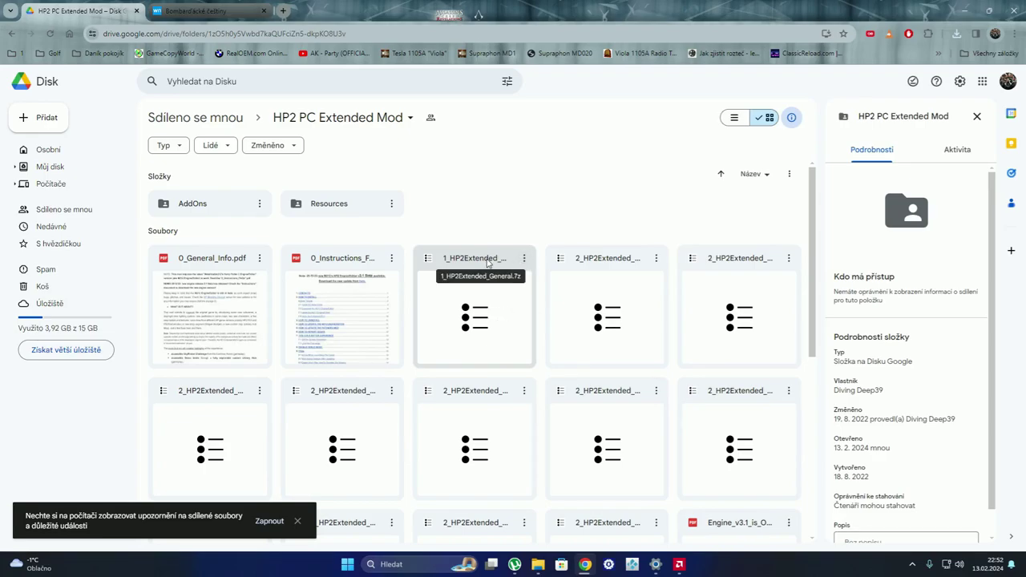
click(467, 319)
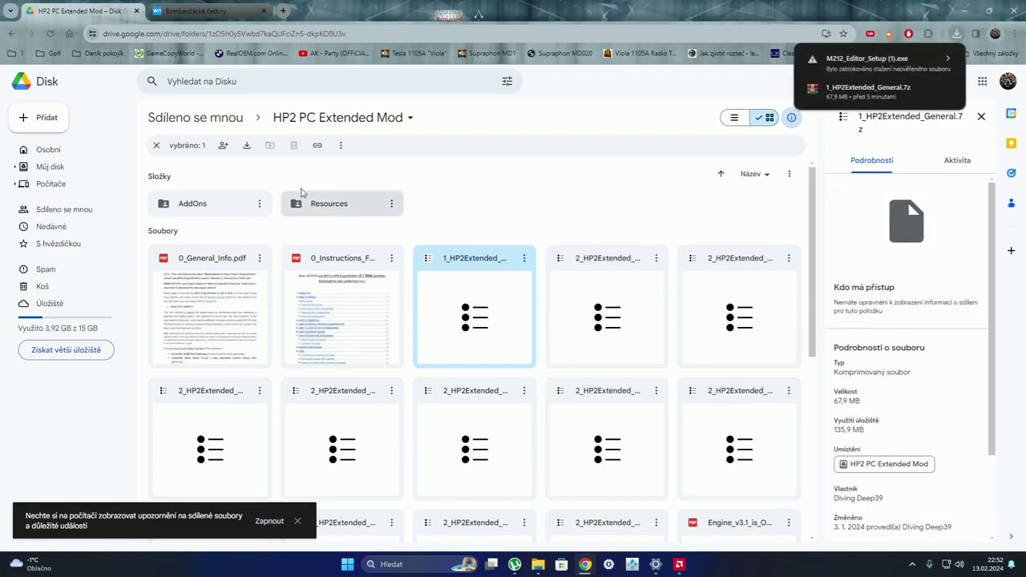
click(247, 146)
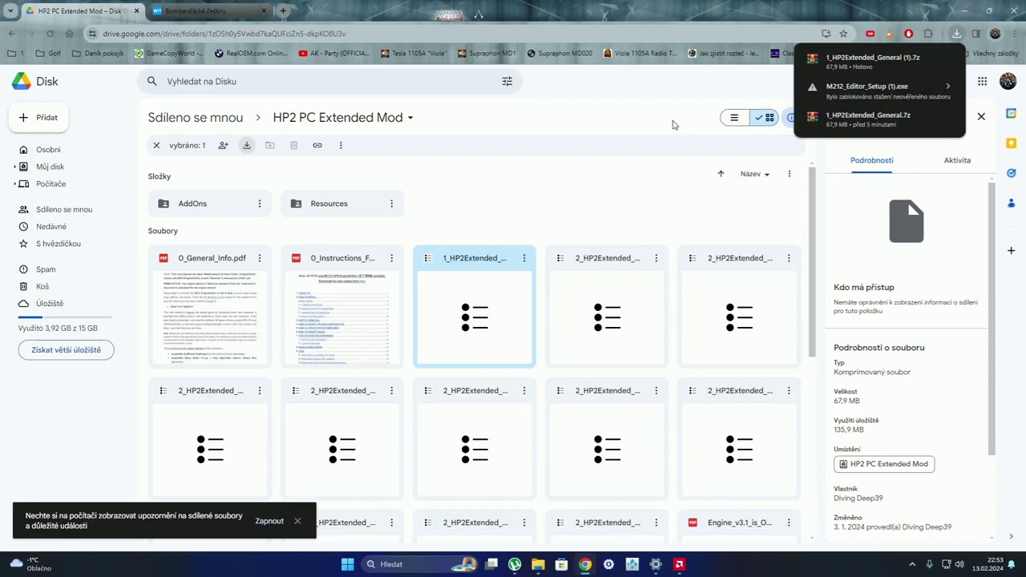
- Switch to the desktop, launch the Harry Potter M212 editor setup and allow it to make changes
key(super+Down)
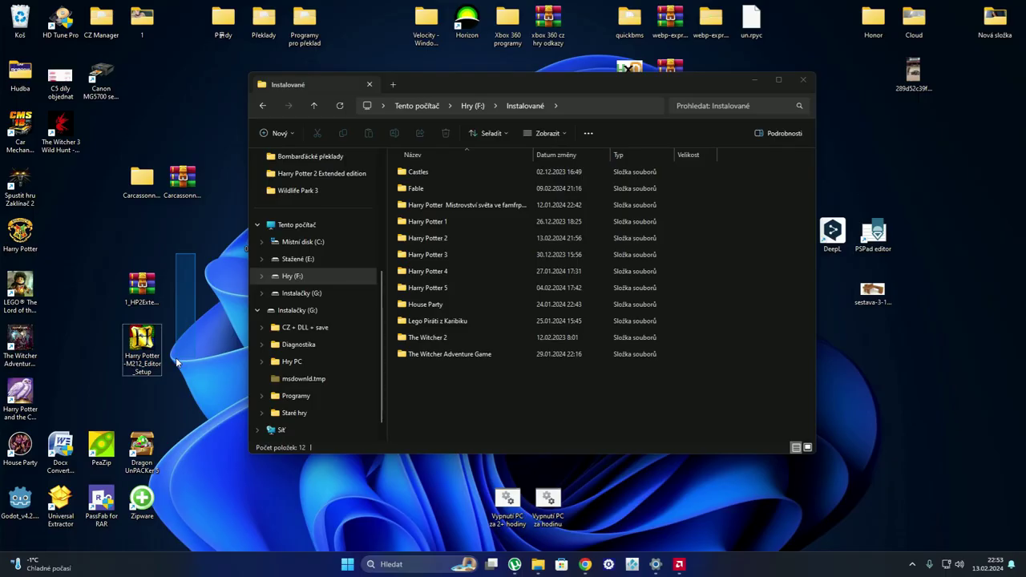
click(146, 343)
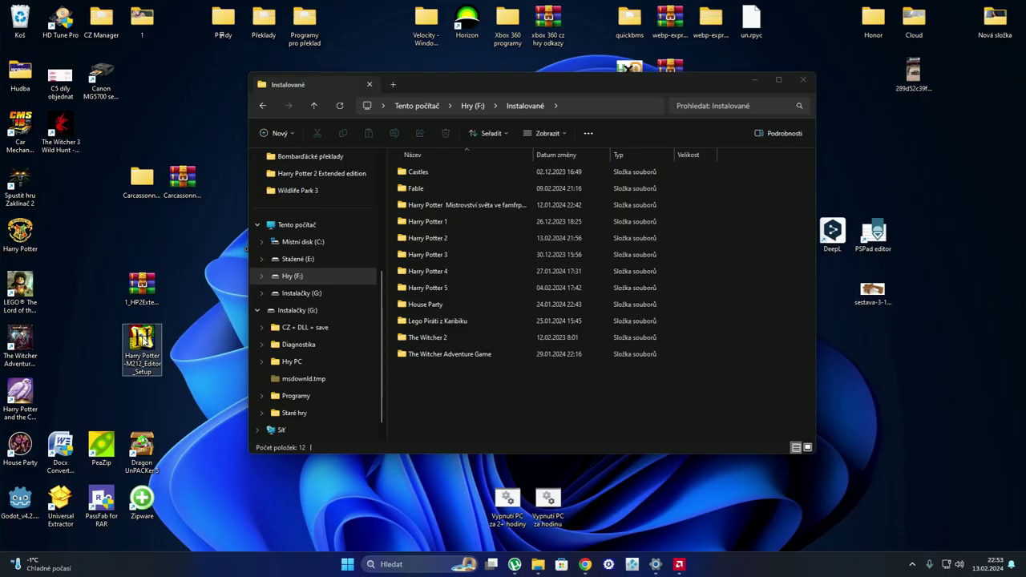
click(169, 364)
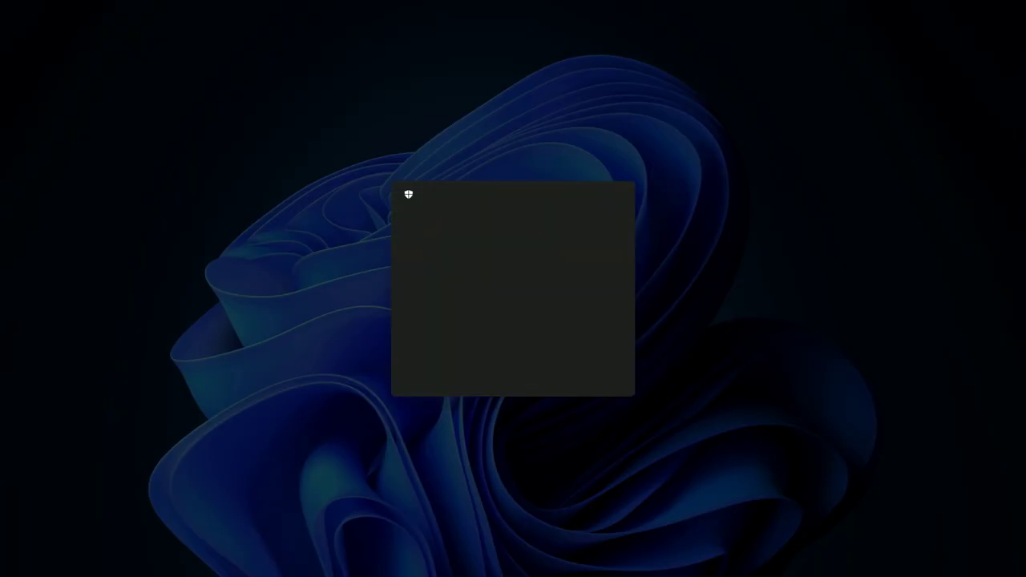
click(473, 372)
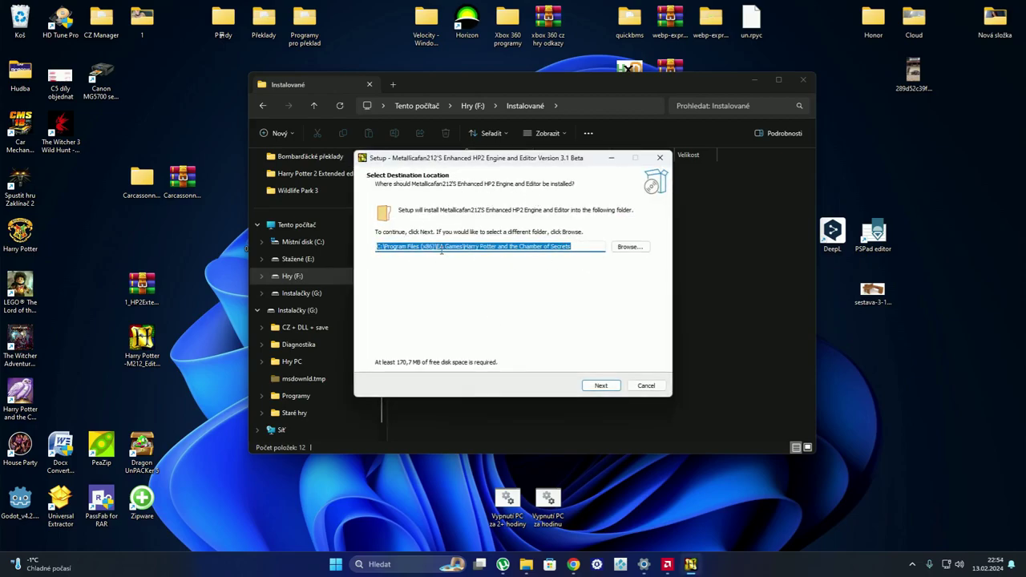
- Set the installer's destination folder to F:\Instalované\Harry Potter 2 and proceed to component selection
click(629, 246)
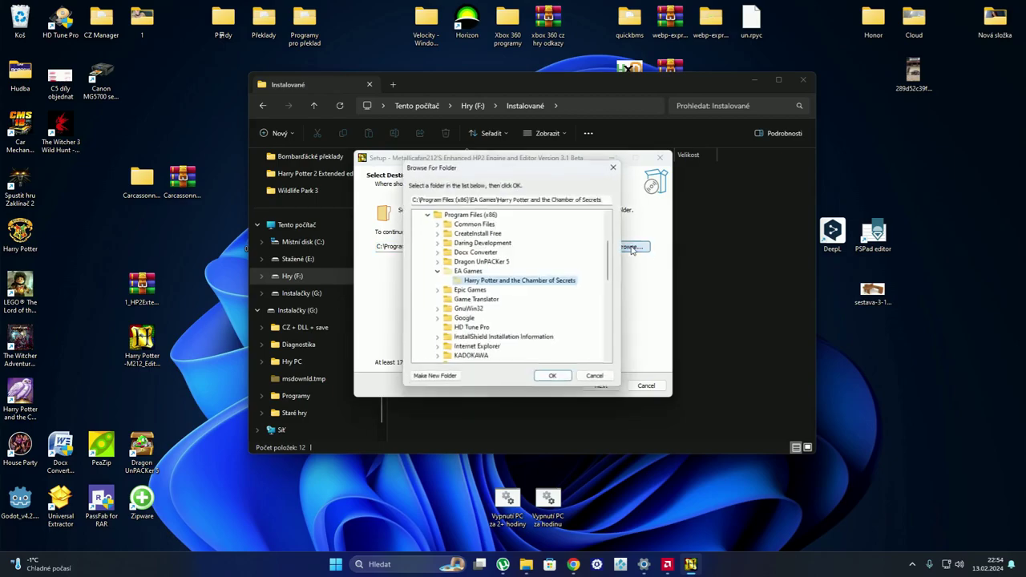
click(437, 272)
click(426, 214)
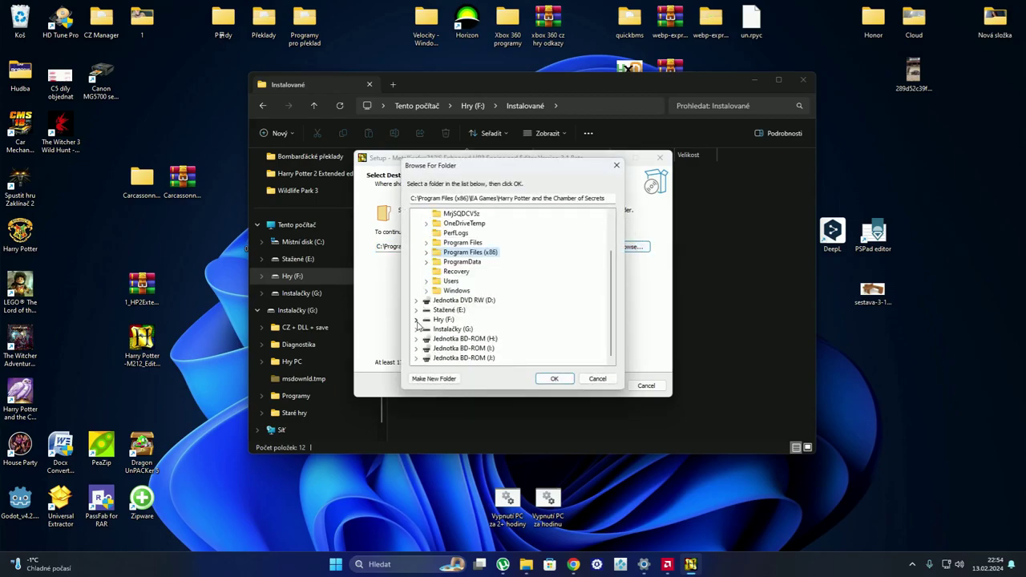
click(416, 318)
click(426, 319)
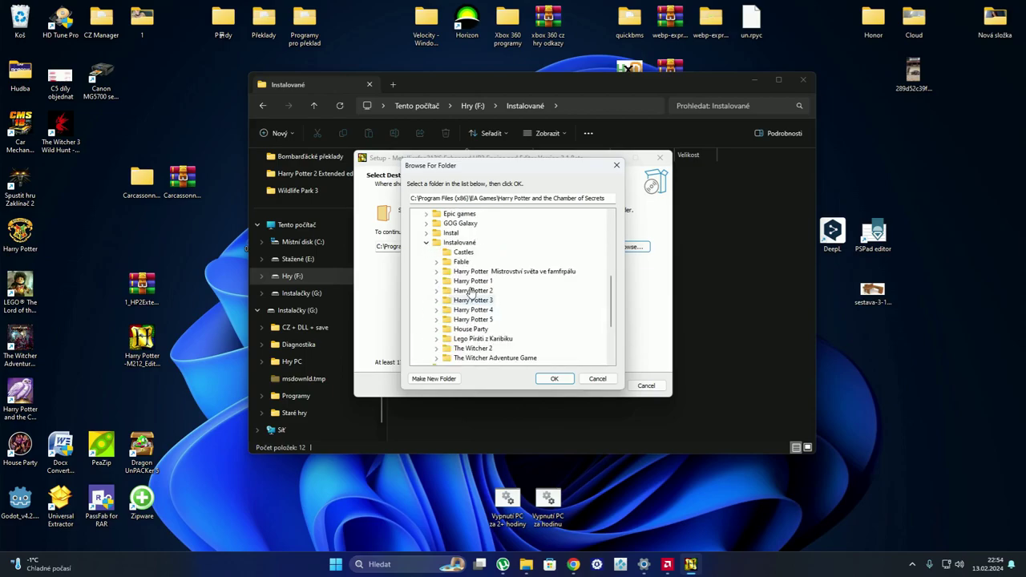
click(486, 291)
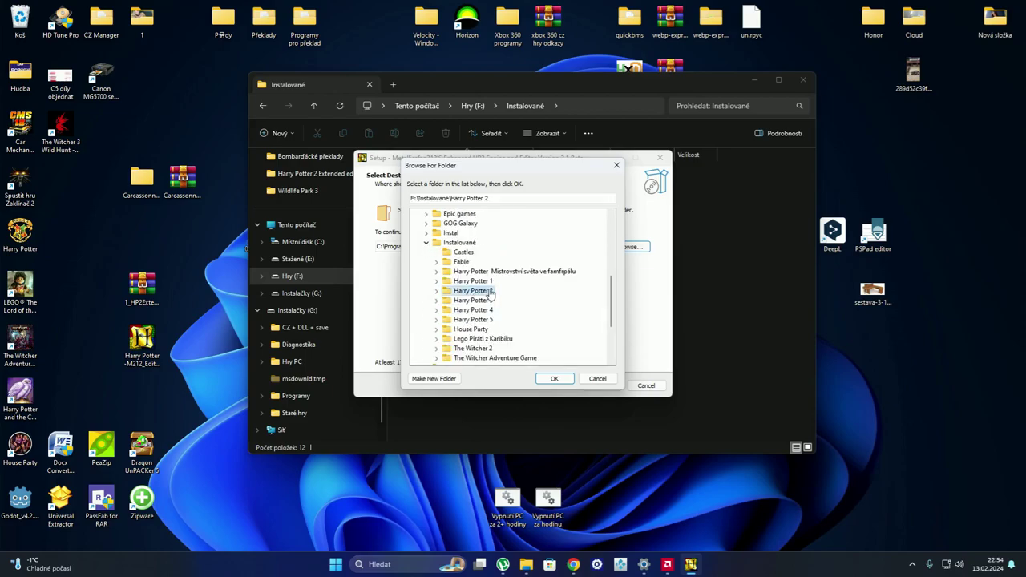
click(554, 379)
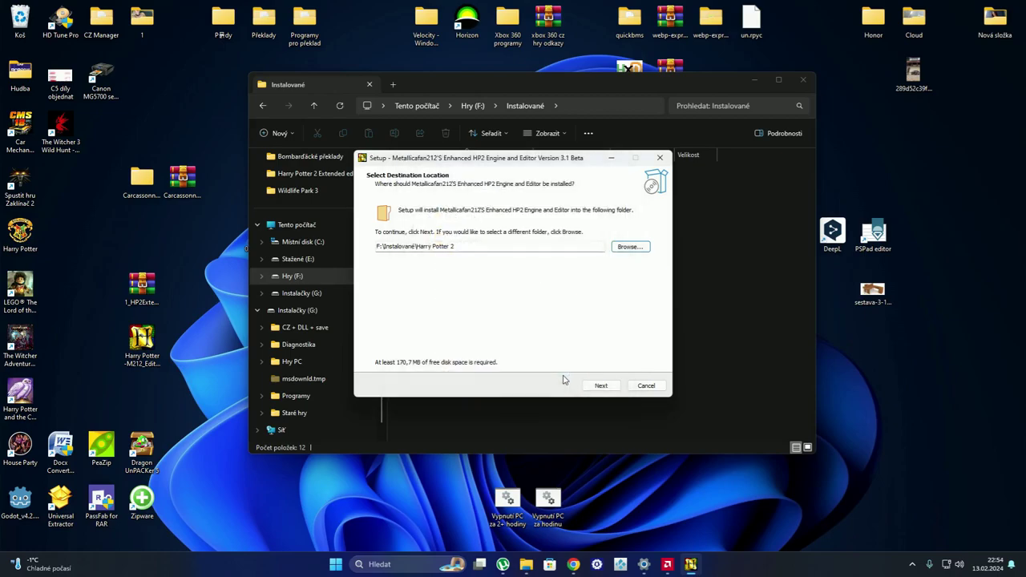
click(607, 388)
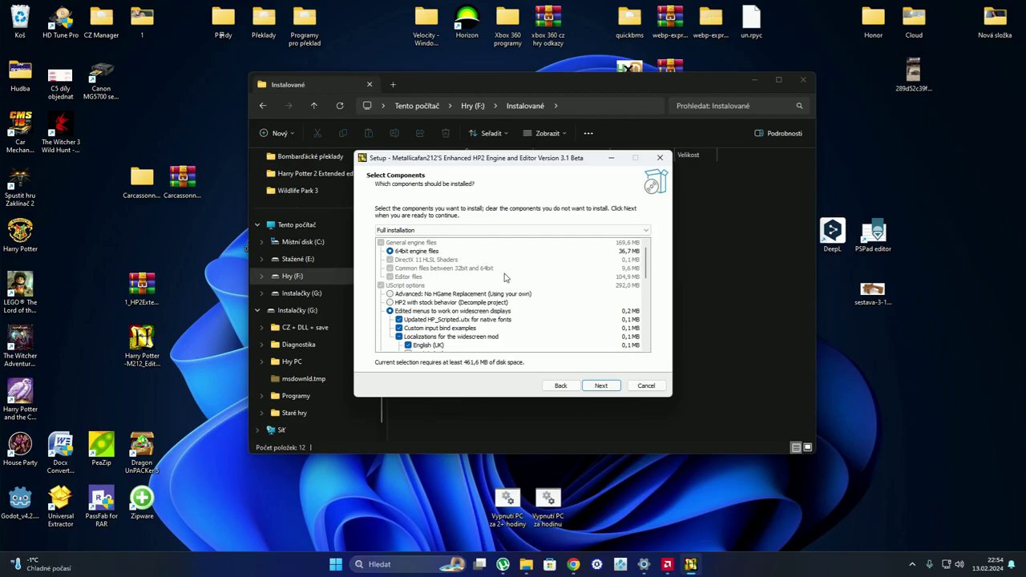
- Review the installable components and accept the full installation with the English (UK) widescreen localization
scroll(501, 282, down, 7)
scroll(512, 295, up, 5)
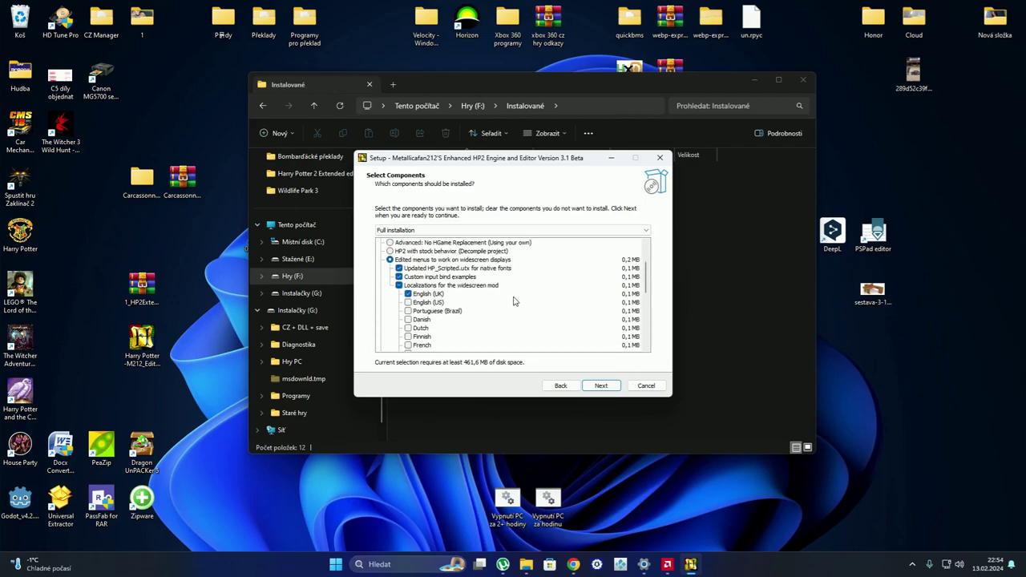
scroll(547, 306, down, 2)
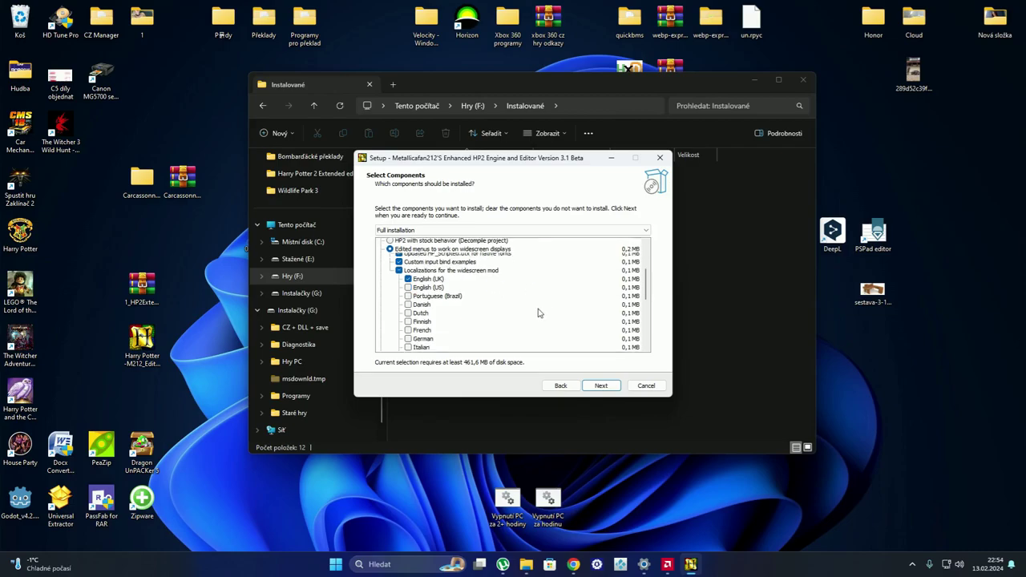
scroll(449, 317, down, 2)
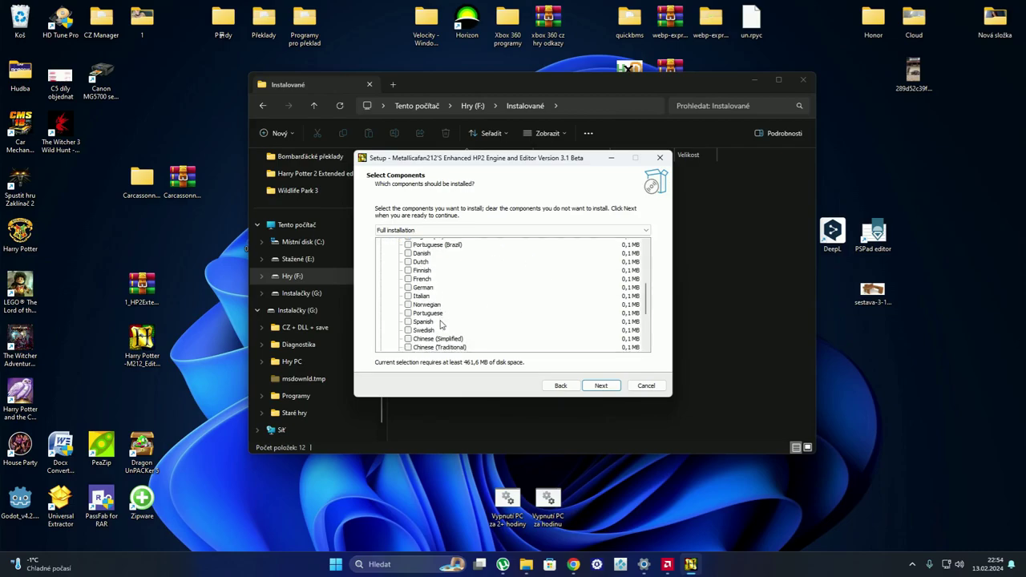
scroll(452, 311, down, 2)
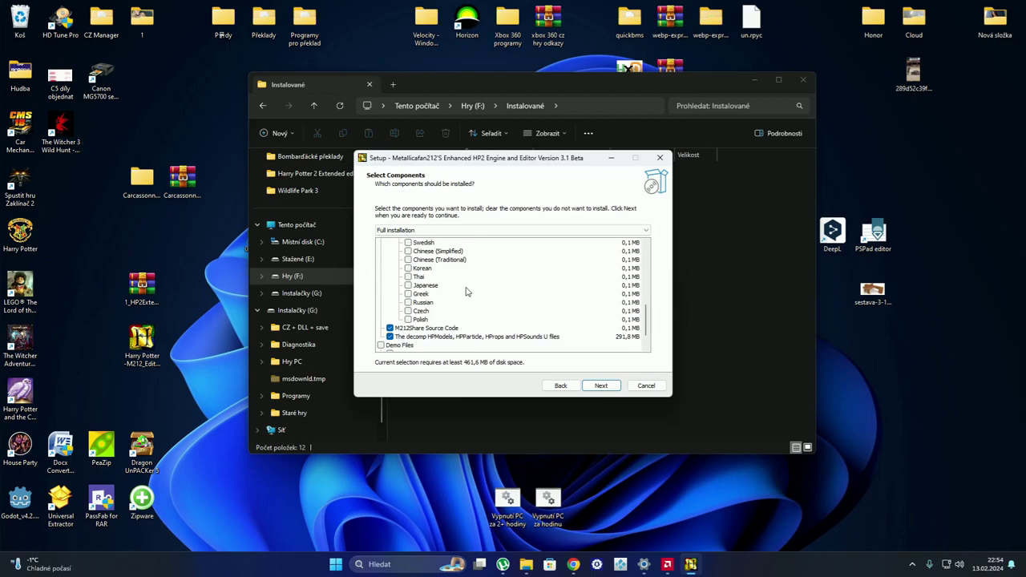
scroll(443, 311, up, 1)
scroll(437, 303, up, 4)
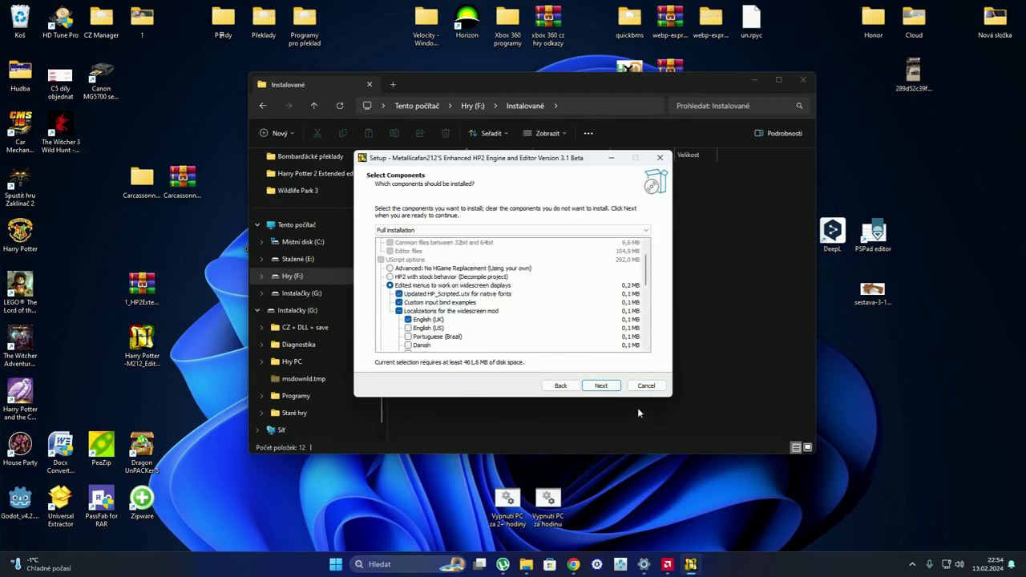
click(601, 385)
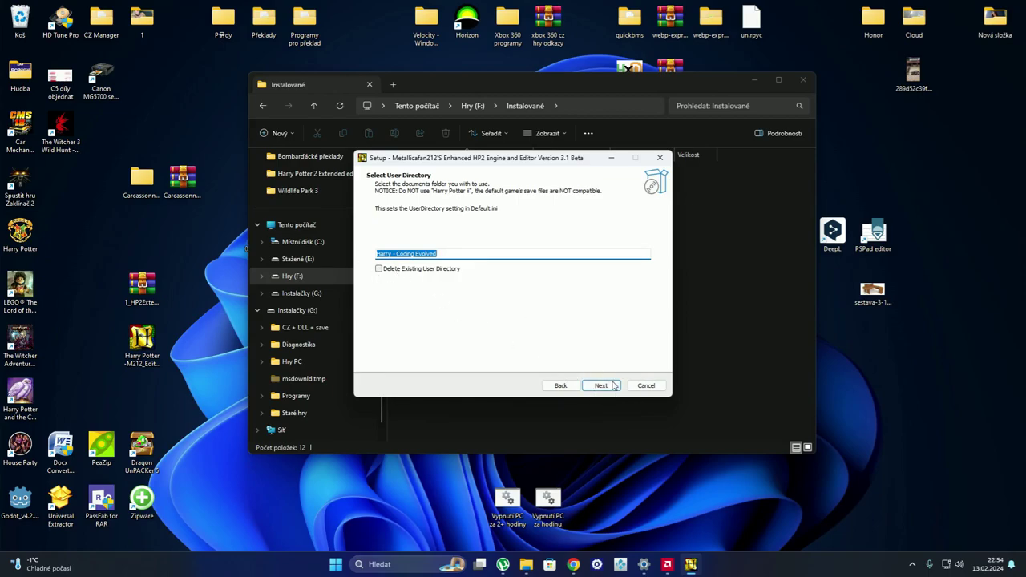
- Accept the user directory "Harry - Coding Evolved" and Start Menu folder M212, and start the installation
click(601, 385)
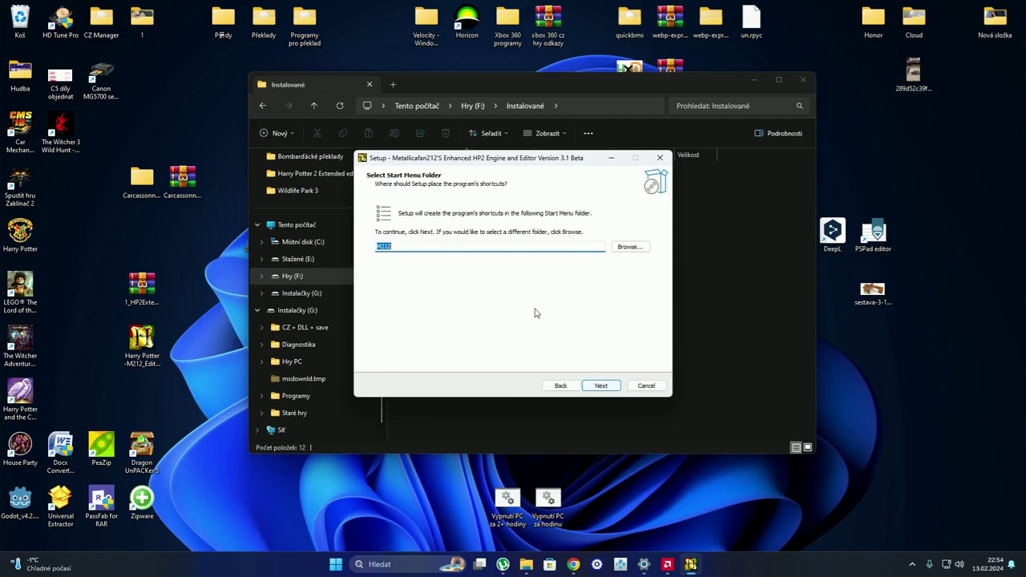
click(603, 387)
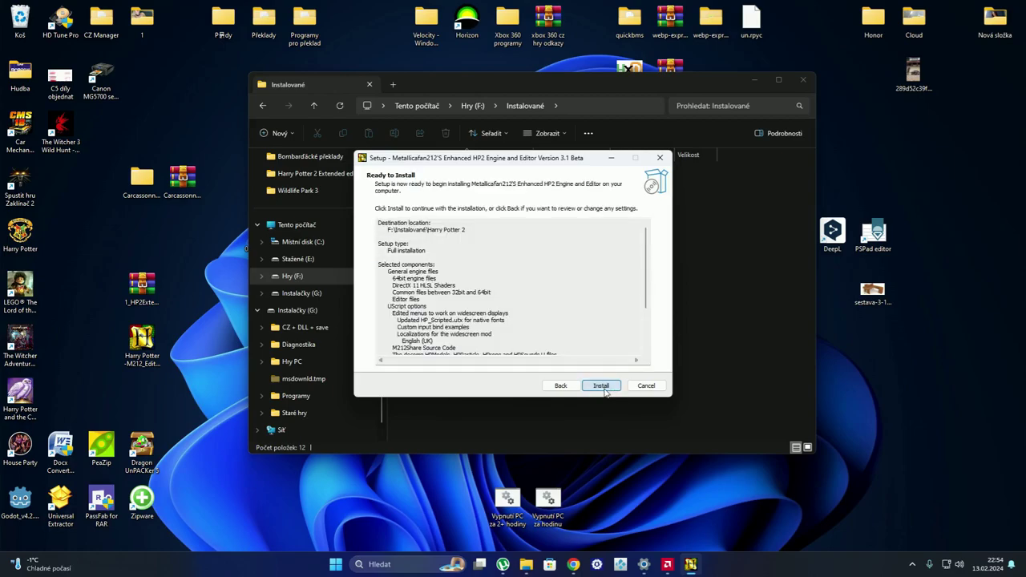
click(603, 387)
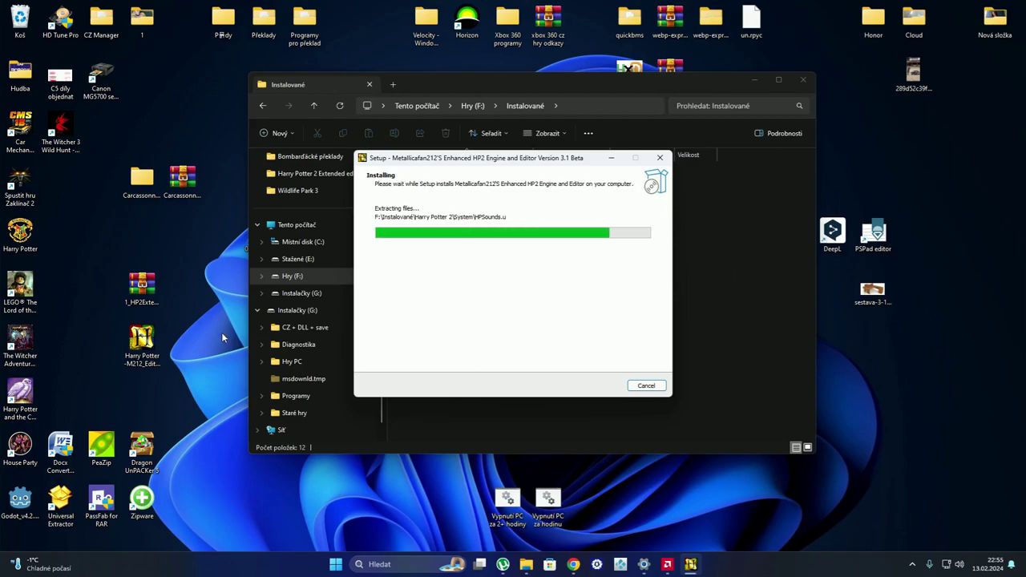
- Open the 1_HP2Extended_General.7z archive from the desktop, dismiss the licence reminder and move the archive window off the installer
double_click(141, 285)
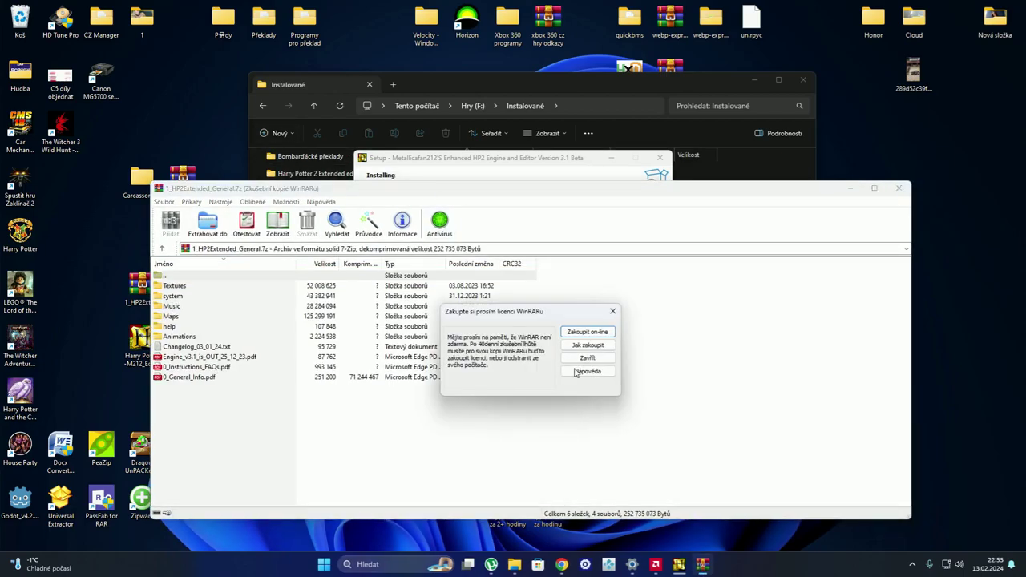
click(588, 357)
drag(473, 193, 565, 287)
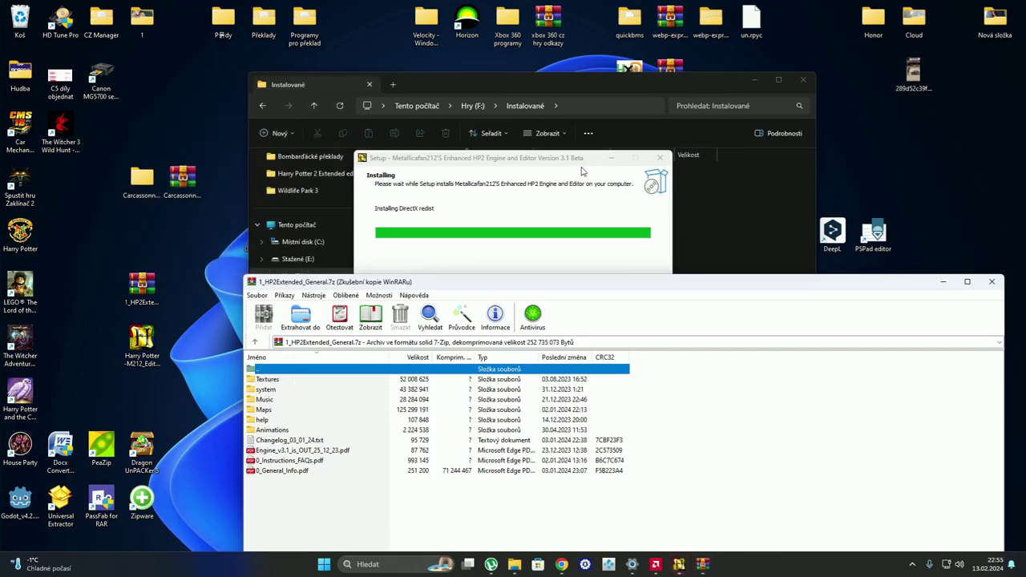
- Finish the editor setup wizard and open the Harry Potter 2 folder inside F:\Instalované
click(513, 163)
click(606, 388)
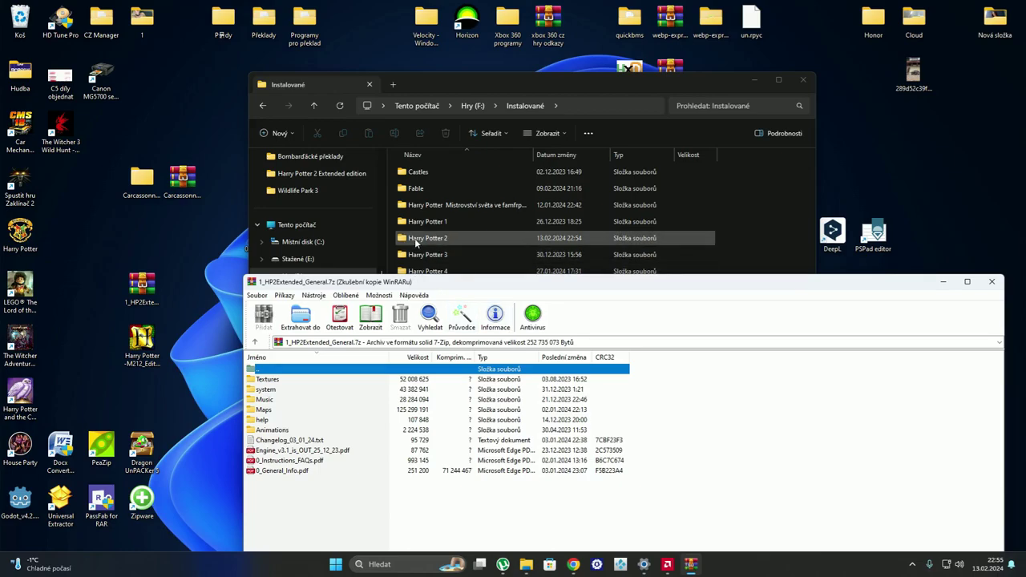
click(405, 240)
double_click(425, 240)
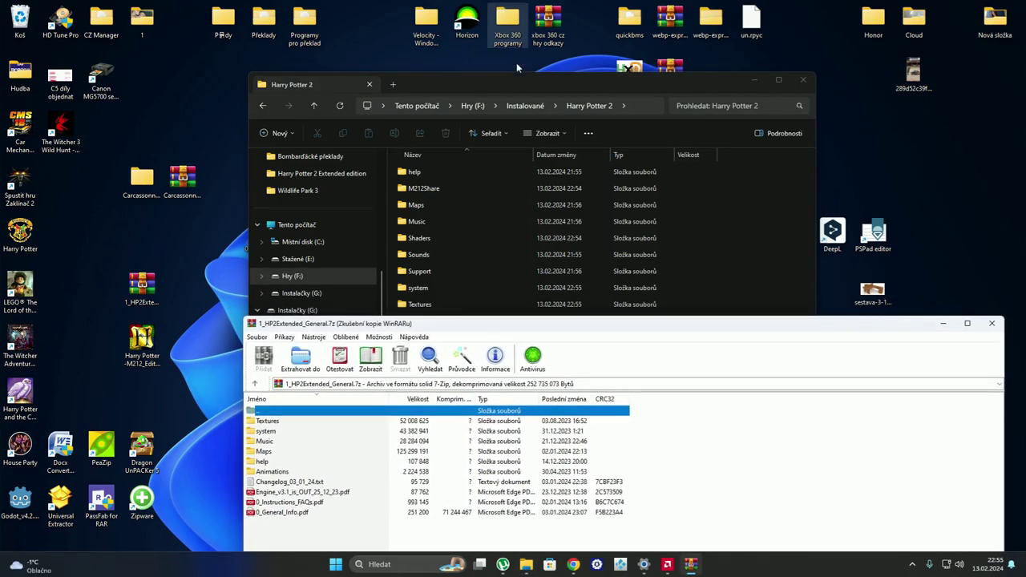
- Copy Extended_Textures.utx and AOLDemo_HP2.utx from the archive's Textures folder into the game's Textures folder, replacing the existing file
drag(517, 80, 453, 30)
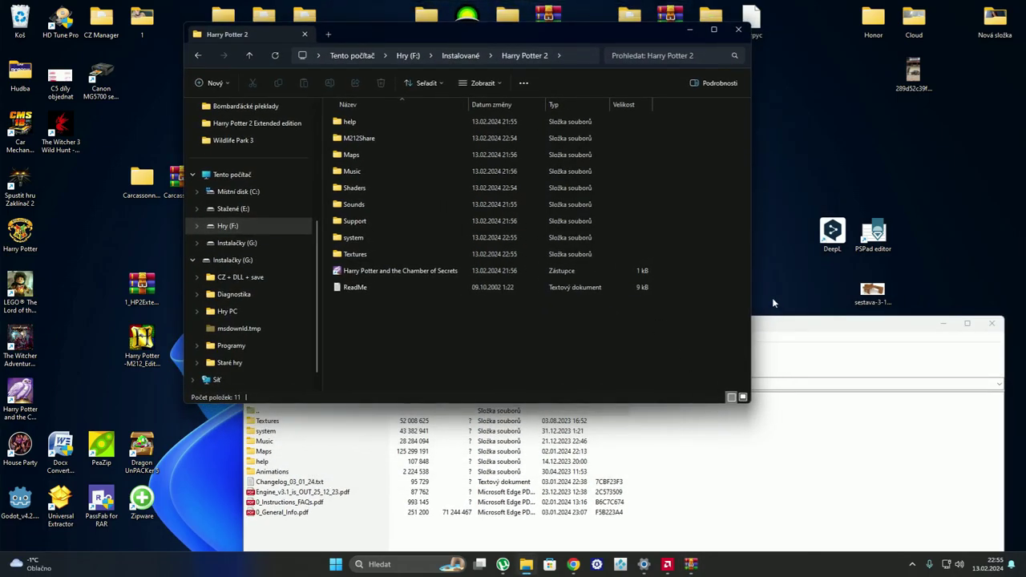
drag(781, 331, 805, 308)
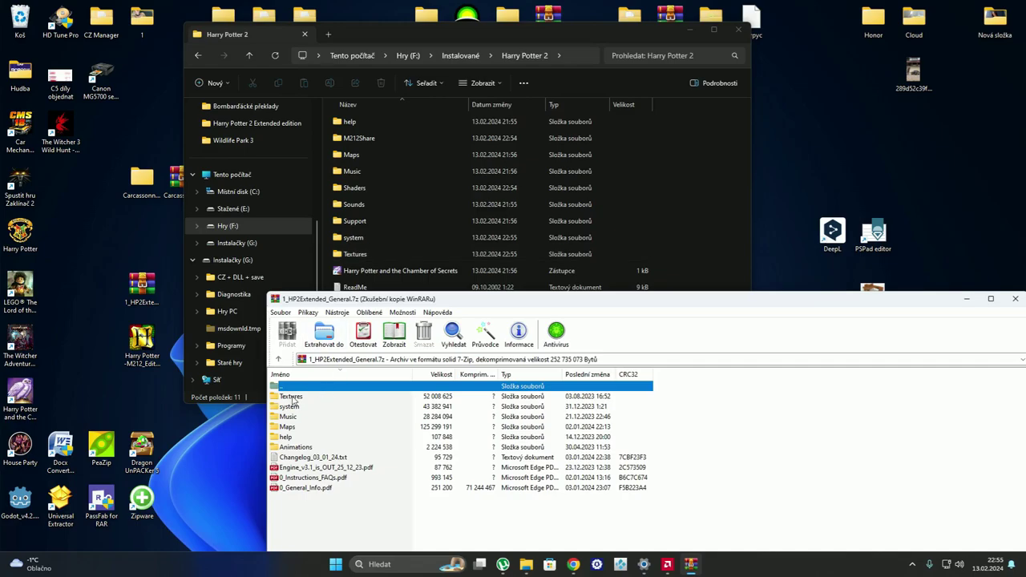
double_click(355, 254)
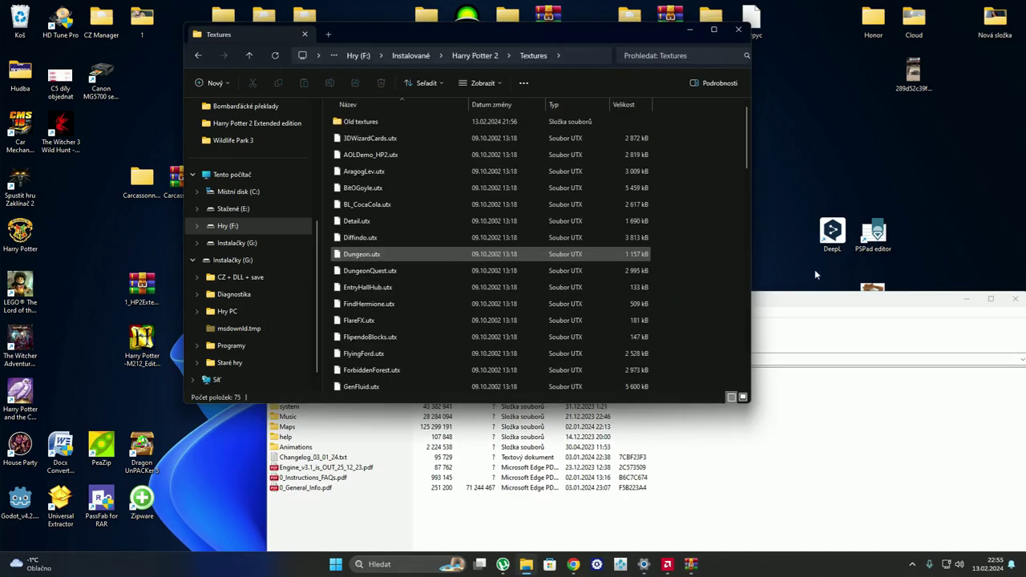
click(801, 302)
click(301, 397)
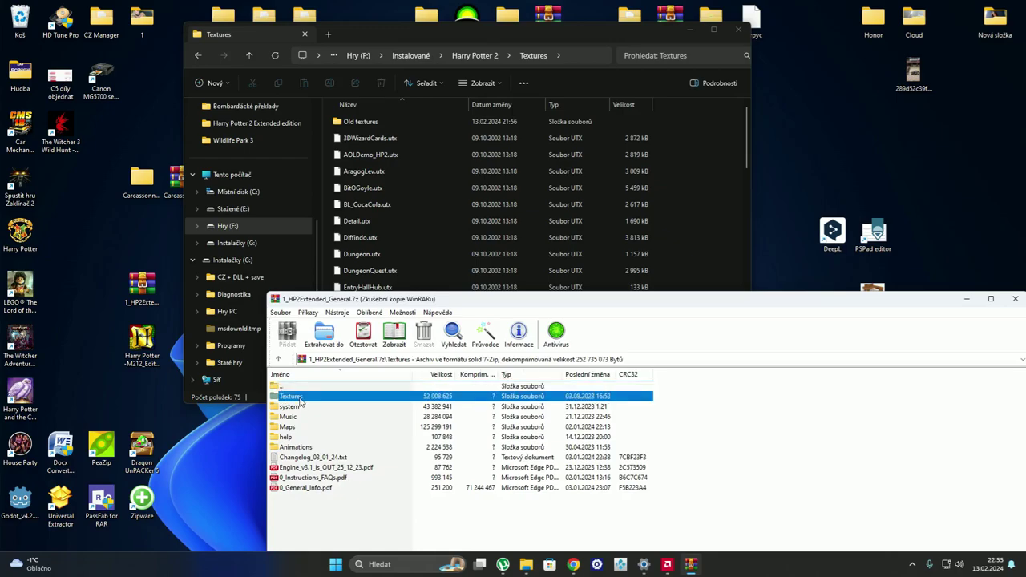
double_click(304, 397)
drag(286, 426, 691, 249)
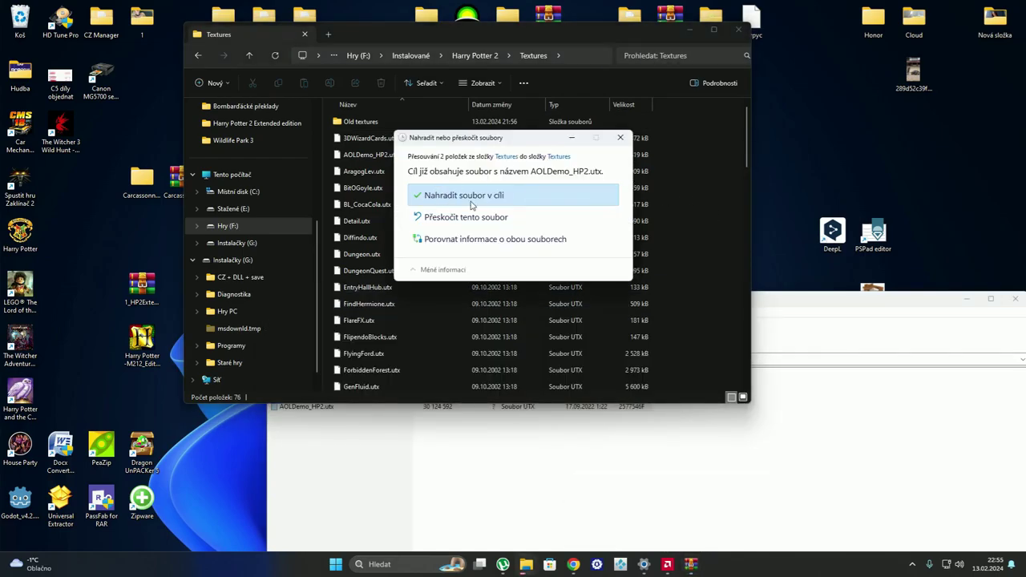
click(466, 199)
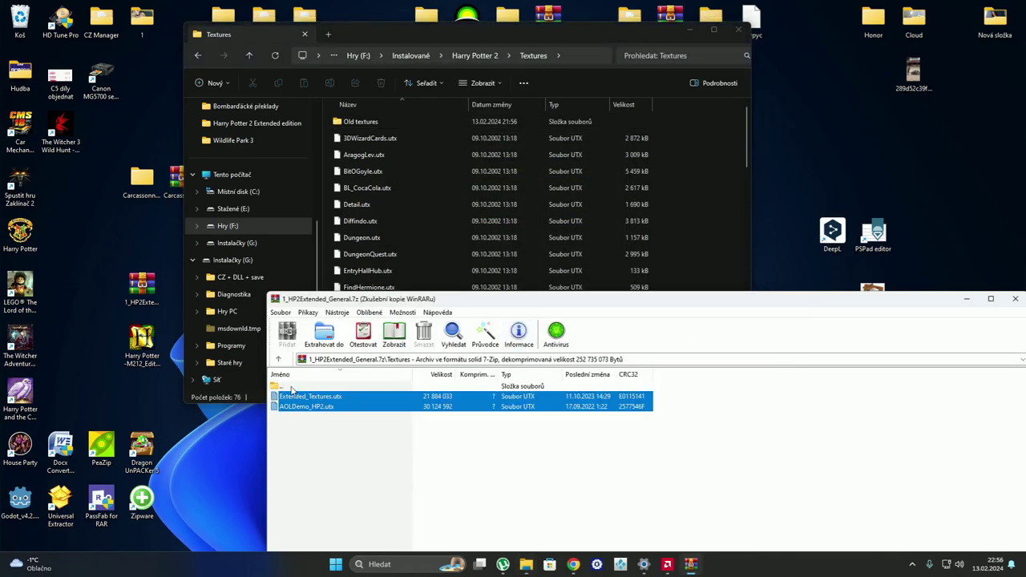
- Leave the Textures folders and open the system folder both in the archive and in the Harry Potter 2 directory
double_click(291, 387)
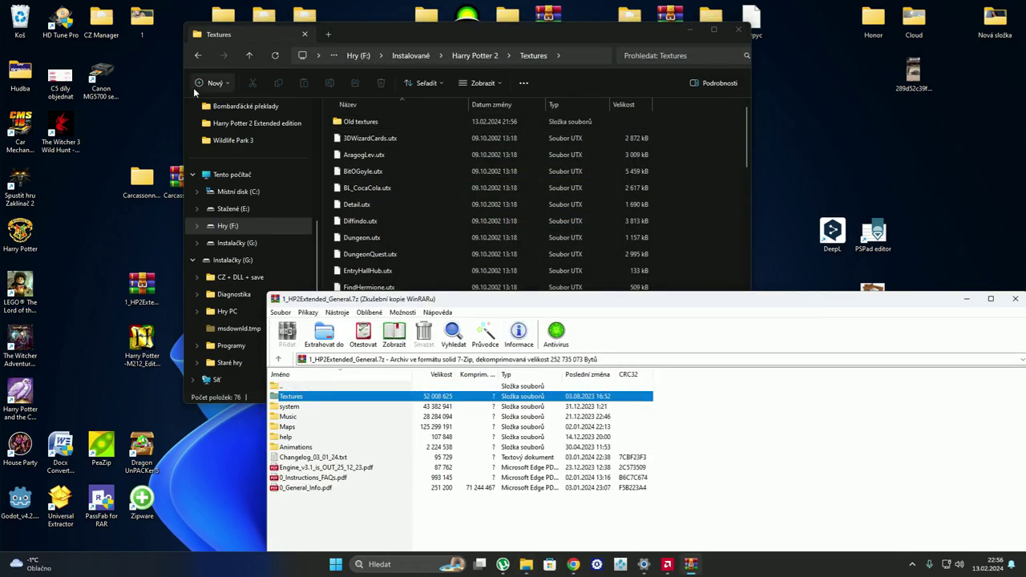
click(199, 58)
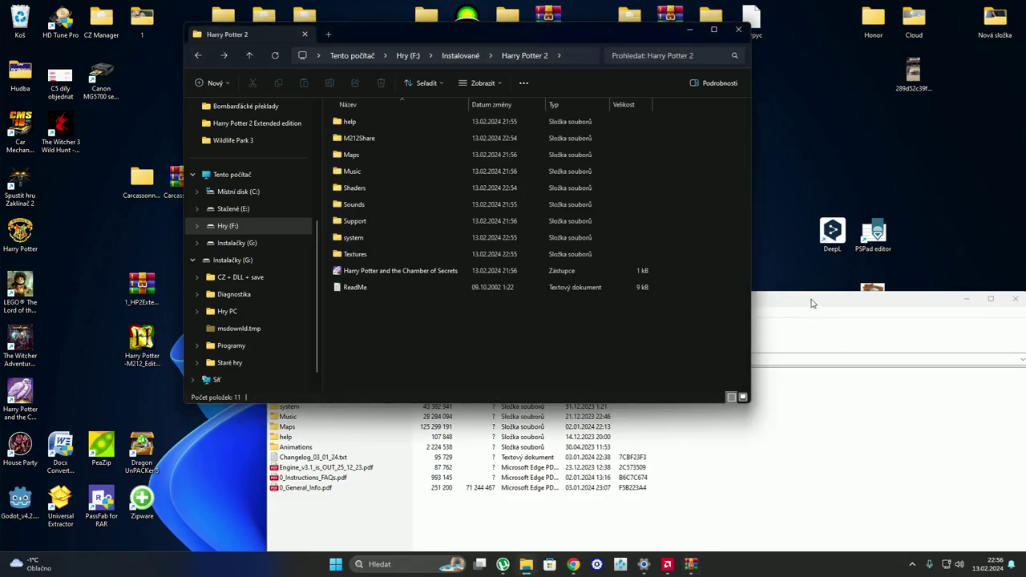
drag(810, 303, 806, 319)
double_click(282, 423)
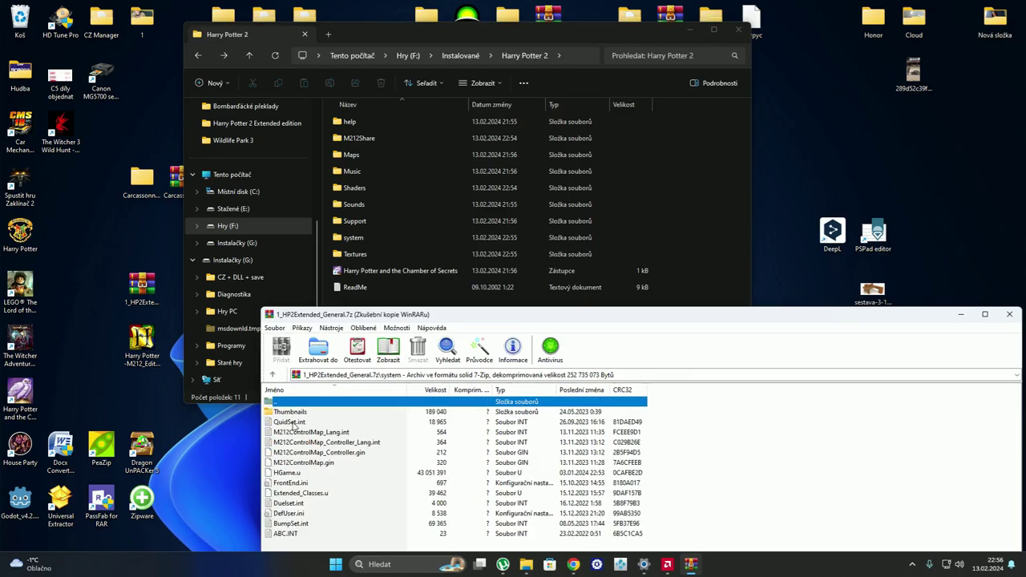
double_click(353, 237)
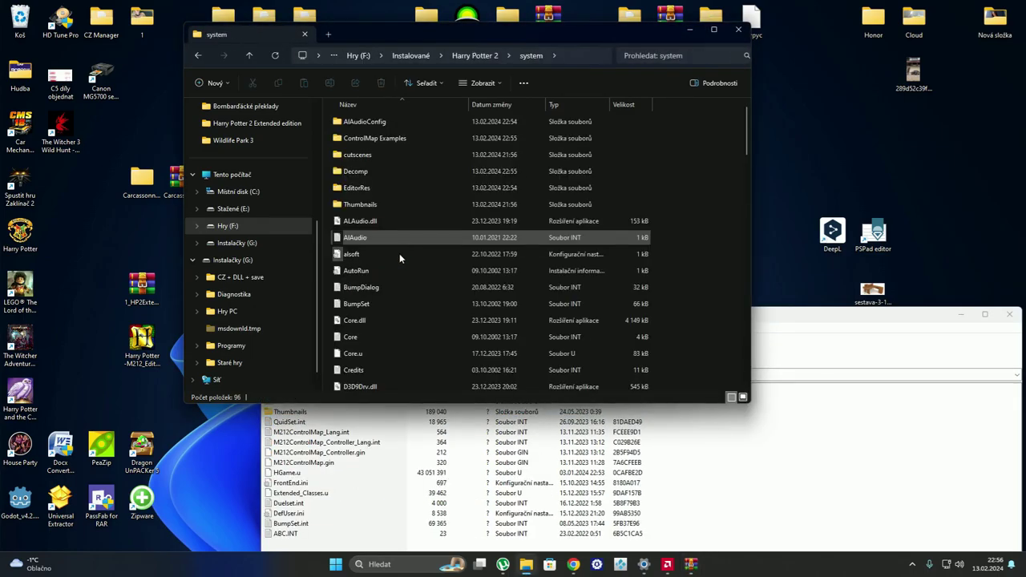
click(801, 318)
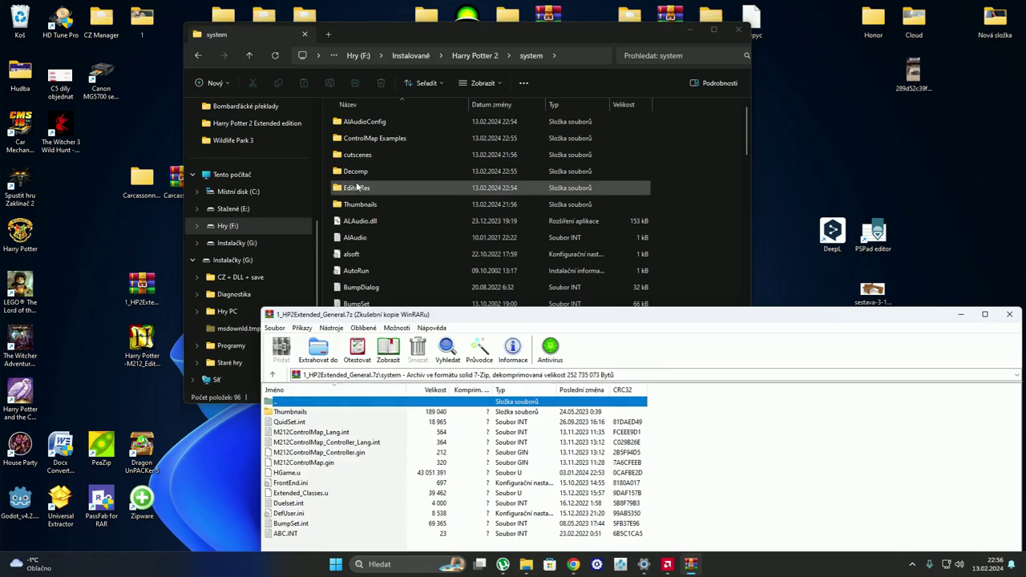
- Copy all BMP images from the archive's Thumbnails folder into the game's system\Thumbnails folder, replacing files with matching names
double_click(362, 204)
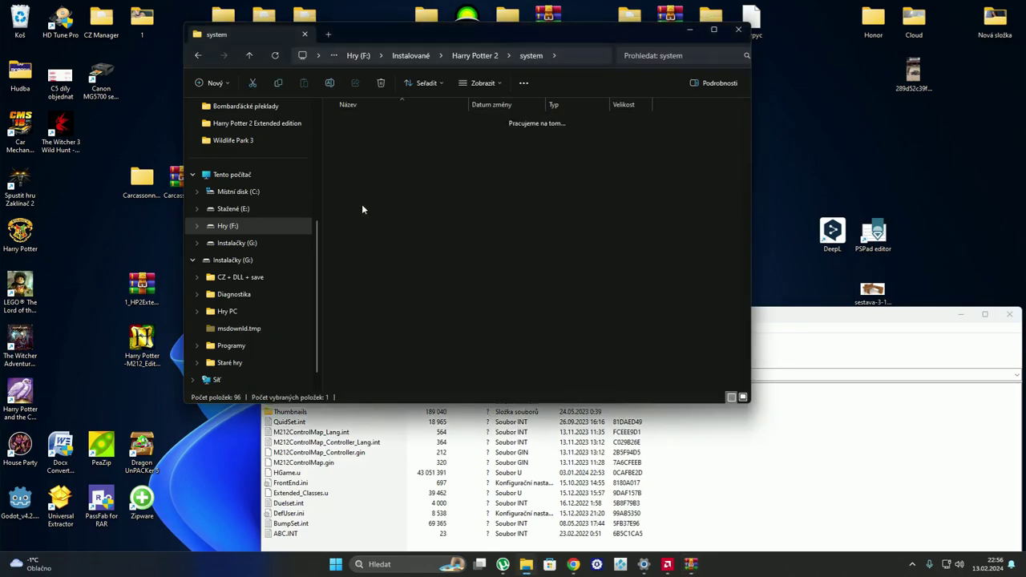
click(817, 319)
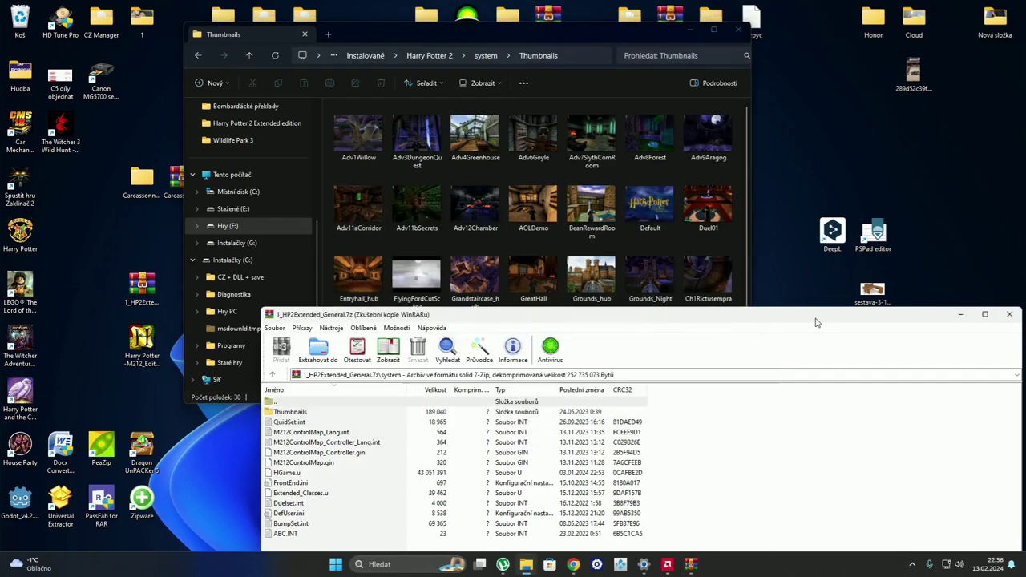
double_click(290, 412)
drag(269, 516, 451, 239)
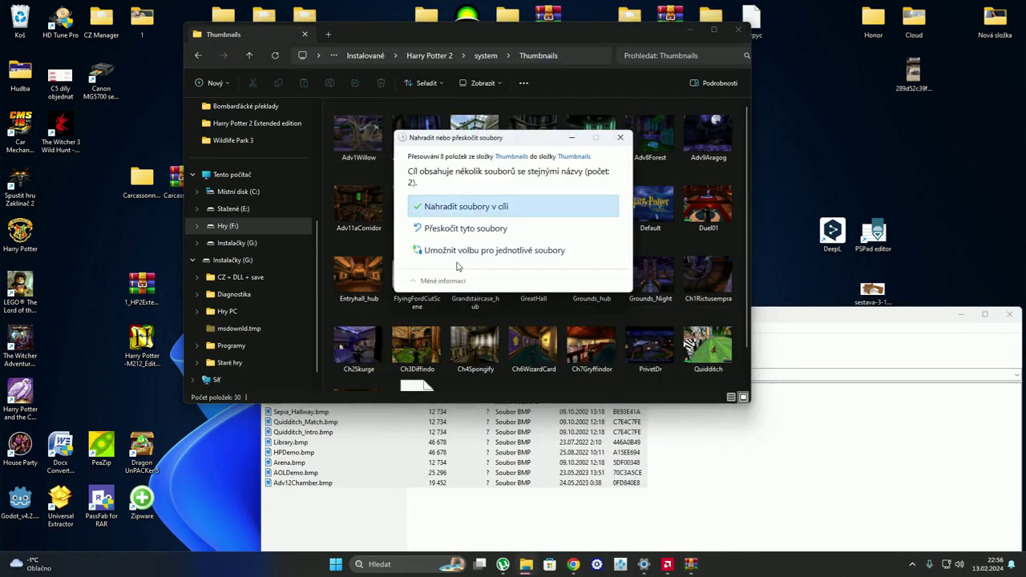
click(472, 207)
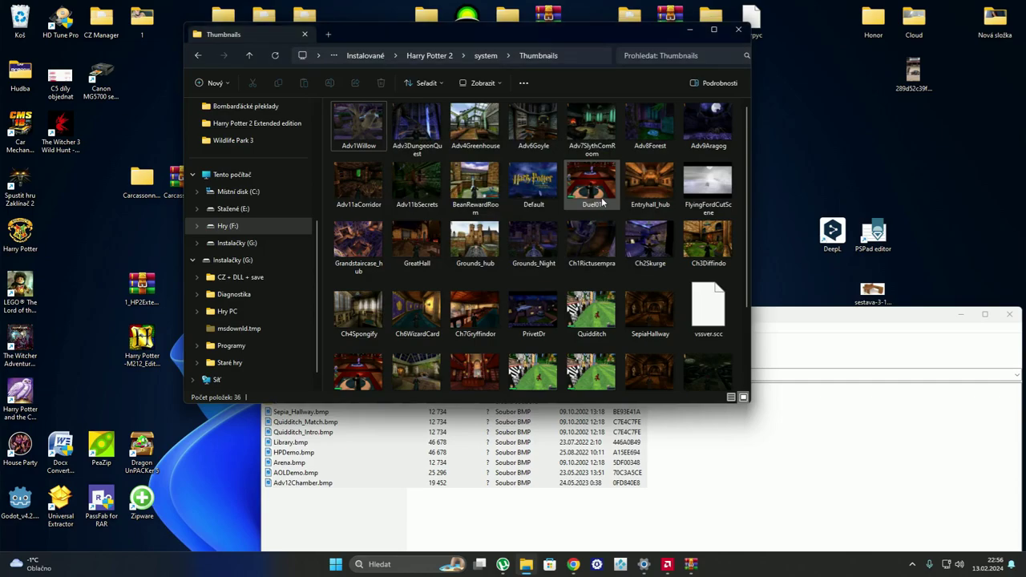
- Return to both system folders and copy the archive's files from QuidSet.int to ABC.INT into the game's system folder, replacing duplicates
click(279, 409)
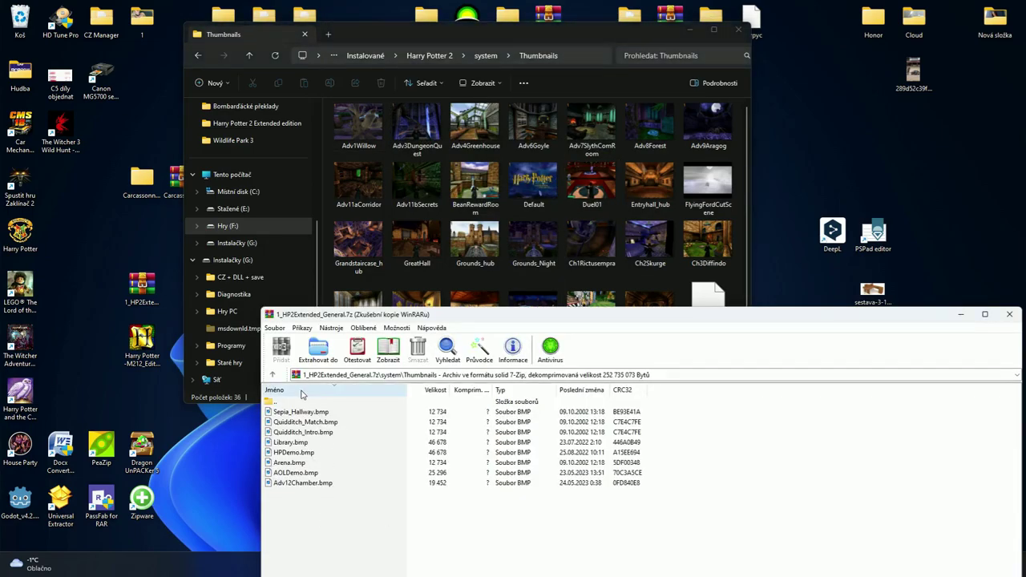
double_click(279, 402)
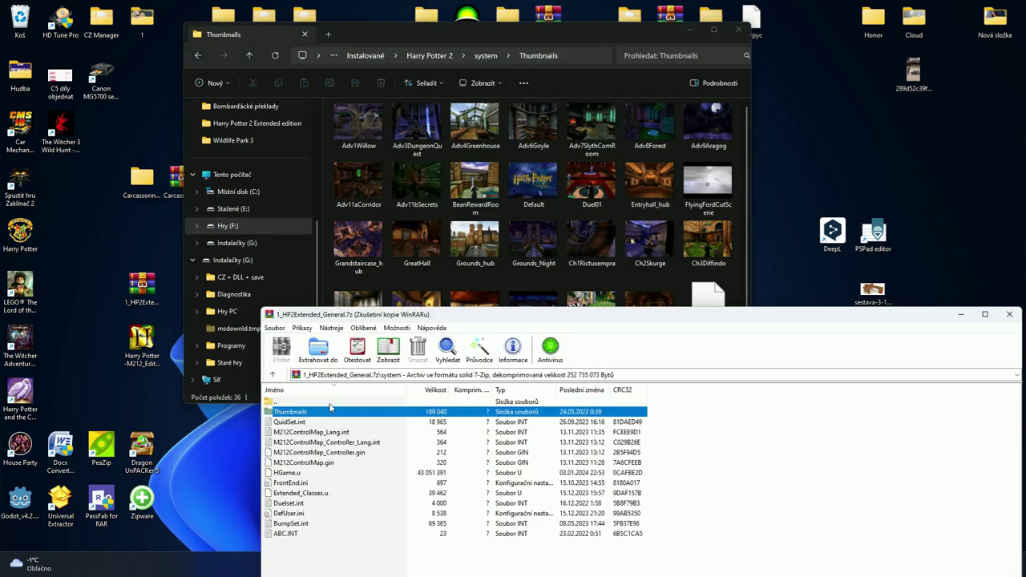
click(198, 56)
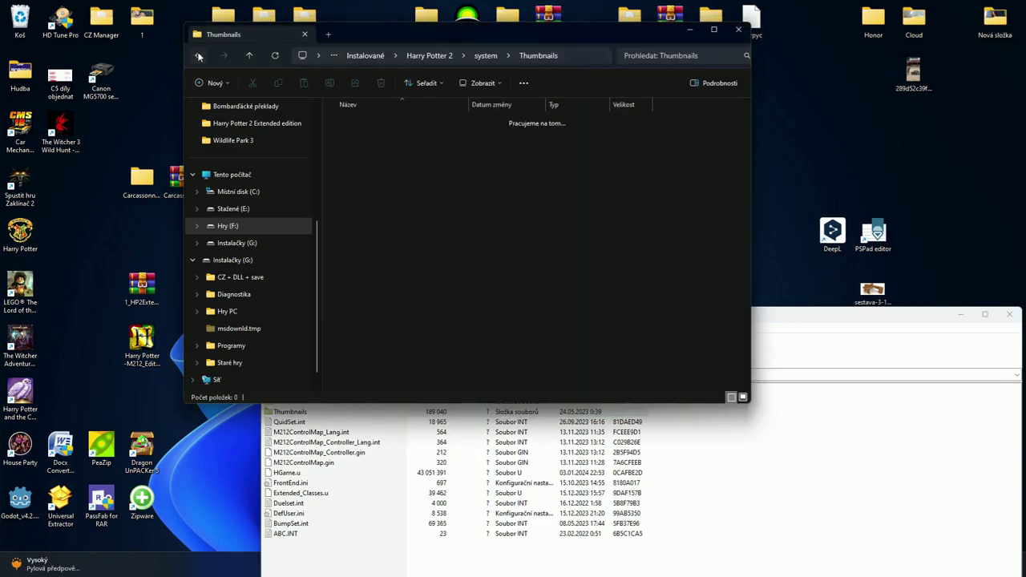
drag(275, 551, 693, 228)
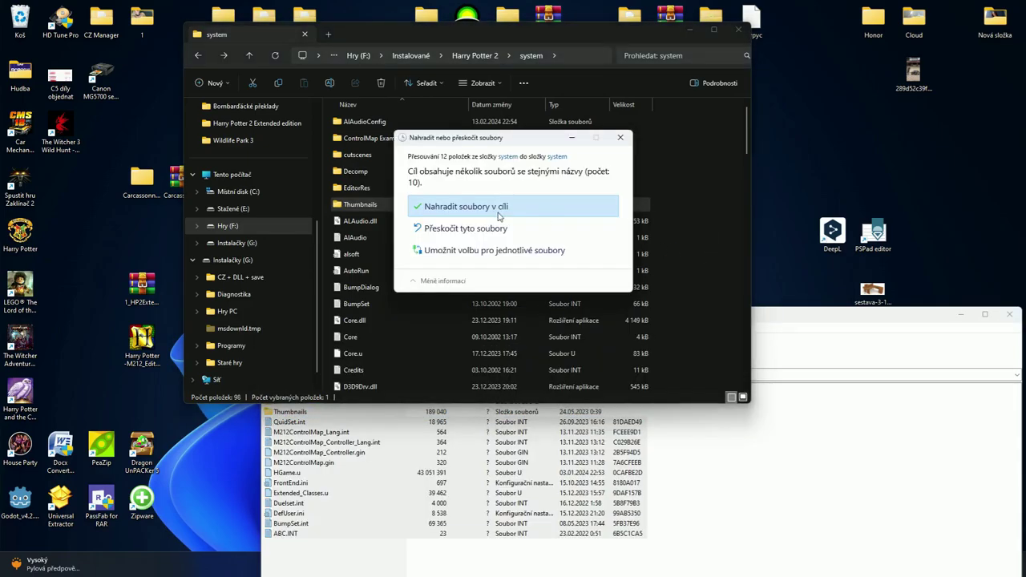
click(479, 208)
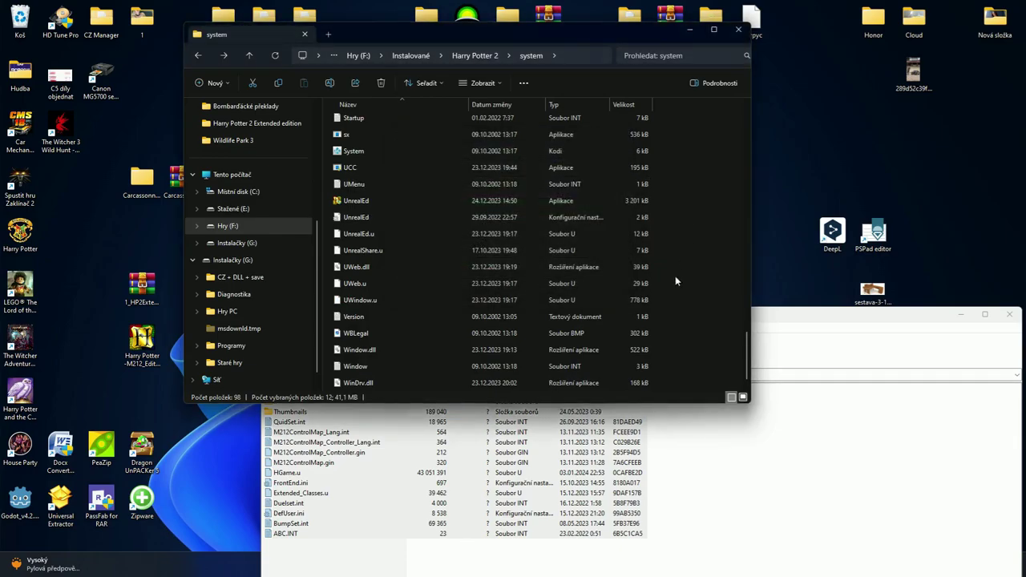
- Copy all OGG and FLAC tracks from the archive's Music folder into the game's Music folder, replacing files with matching names
click(782, 317)
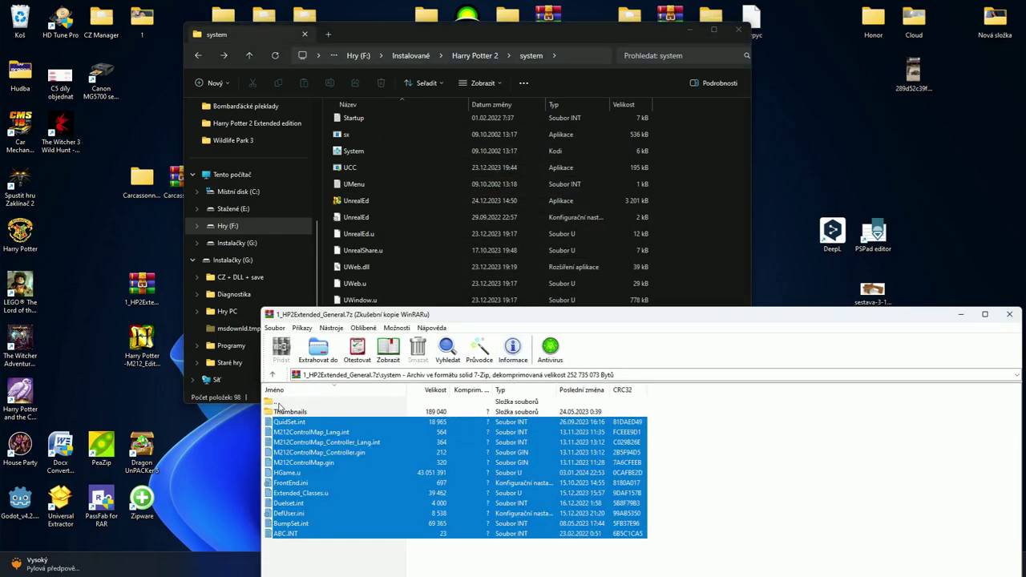
double_click(278, 403)
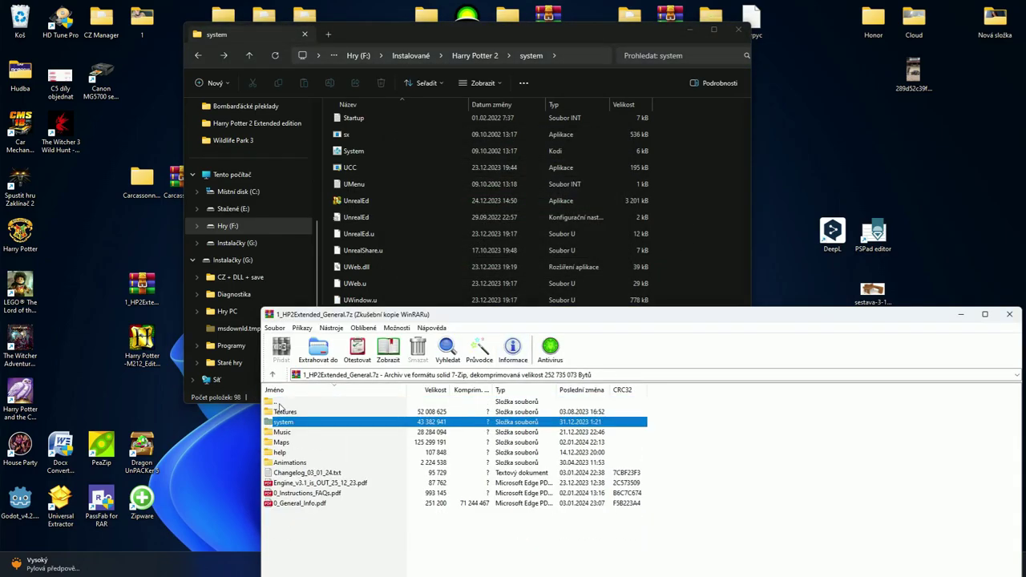
click(199, 56)
double_click(351, 174)
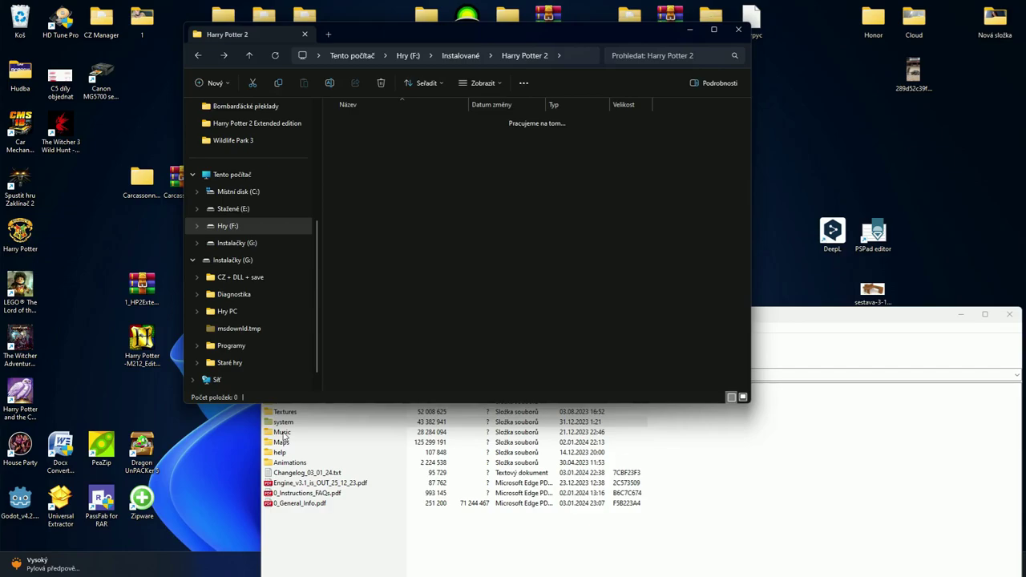
double_click(282, 432)
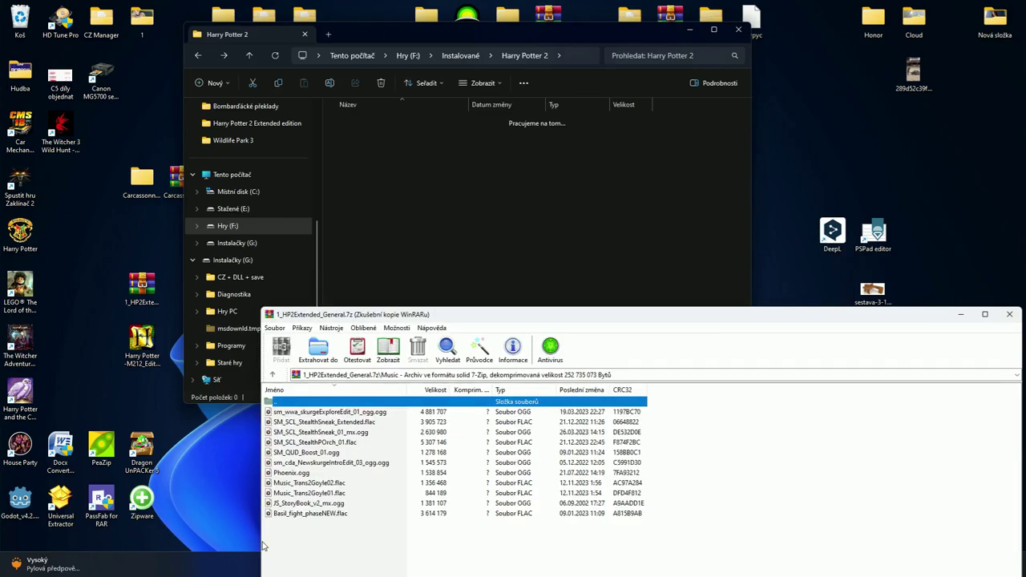
drag(283, 550, 643, 192)
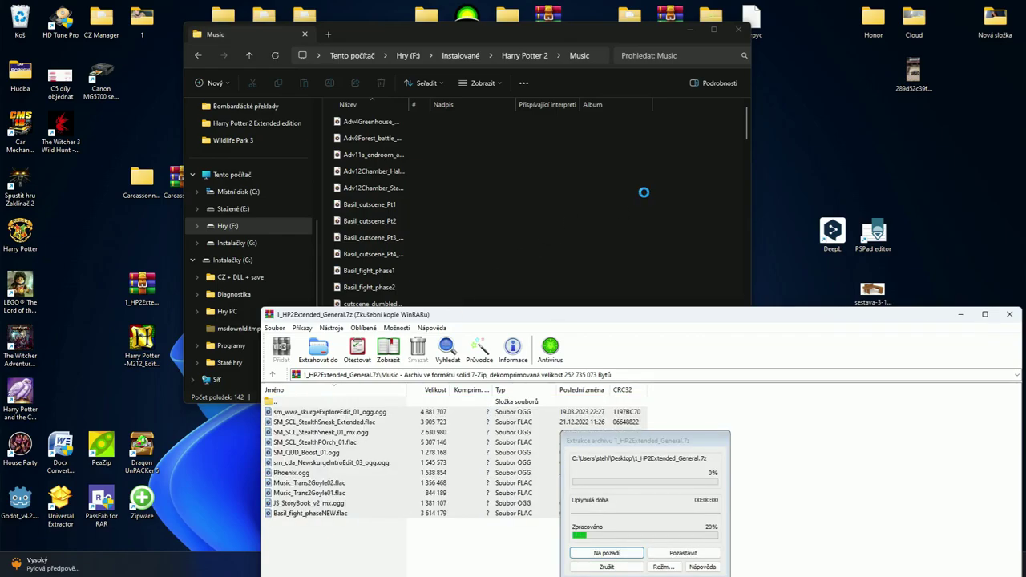
click(482, 213)
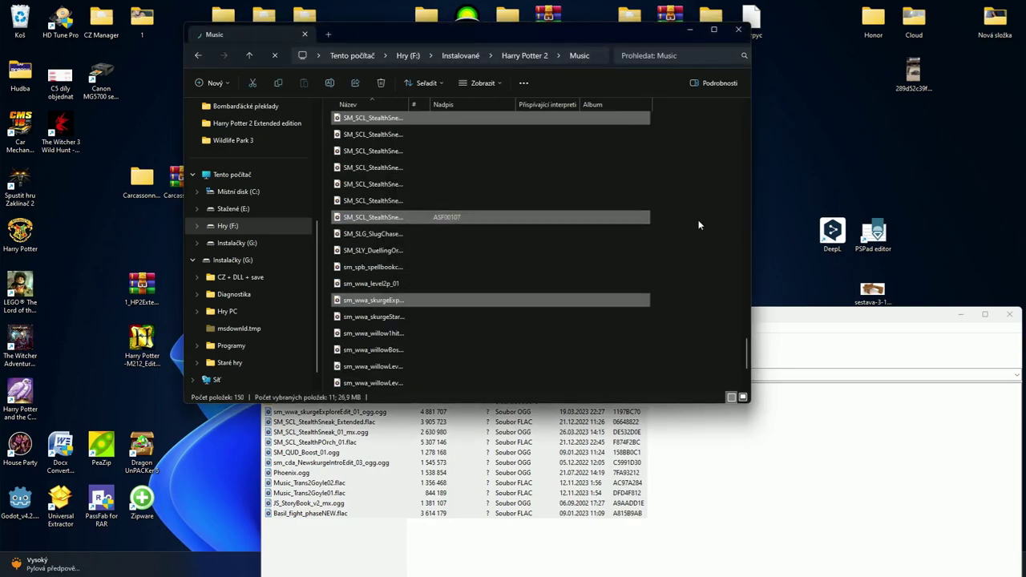
- Copy all UNR maps from the archive's Maps folder into the game's Maps folder, replacing files with matching names
click(334, 541)
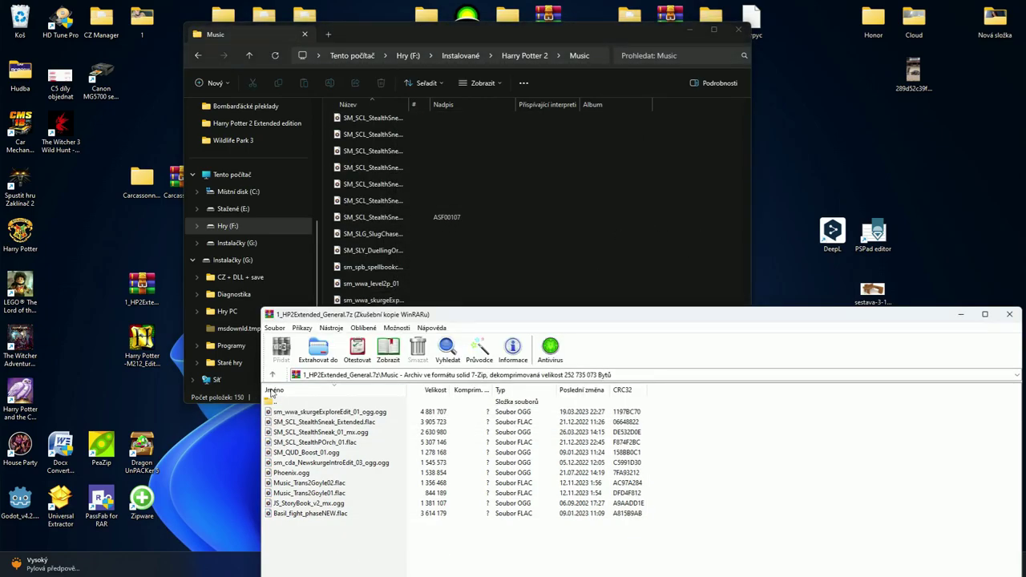
double_click(279, 403)
double_click(282, 443)
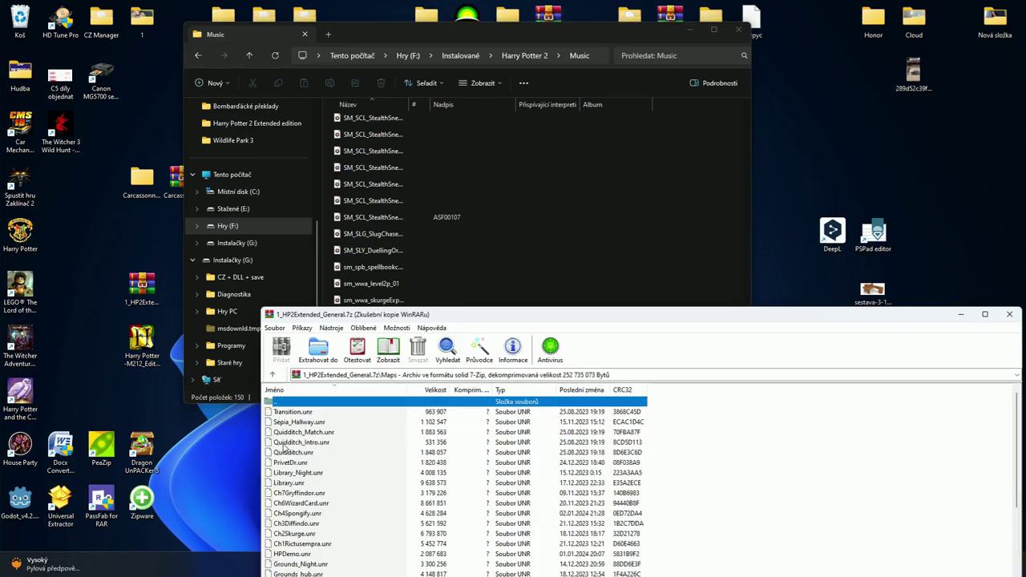
click(198, 55)
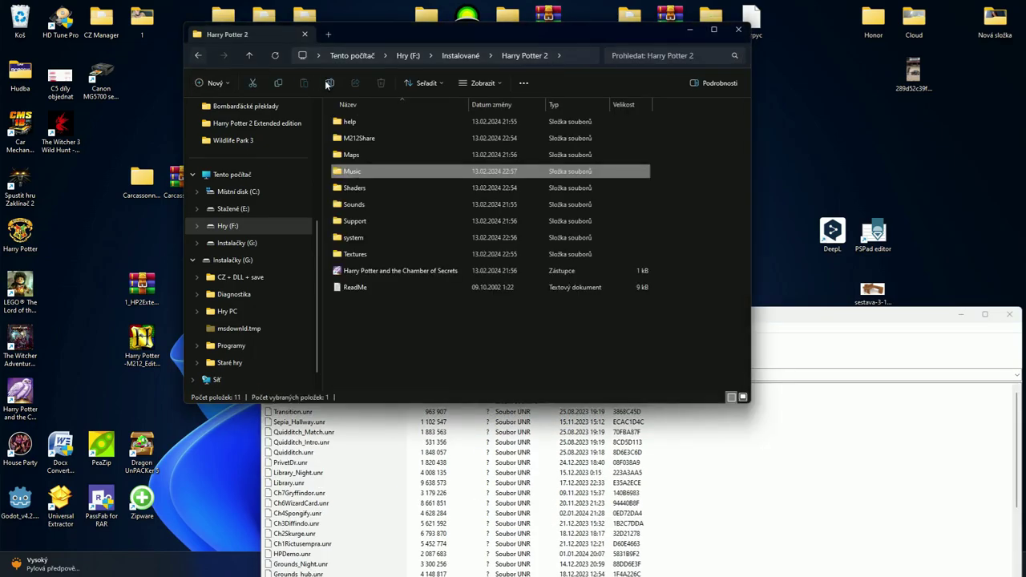
double_click(353, 155)
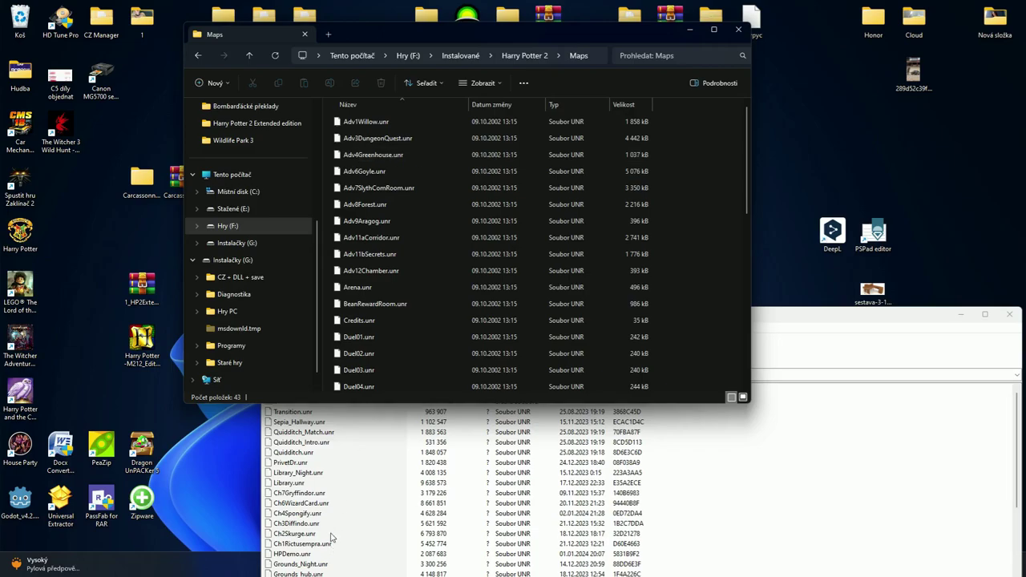
click(785, 317)
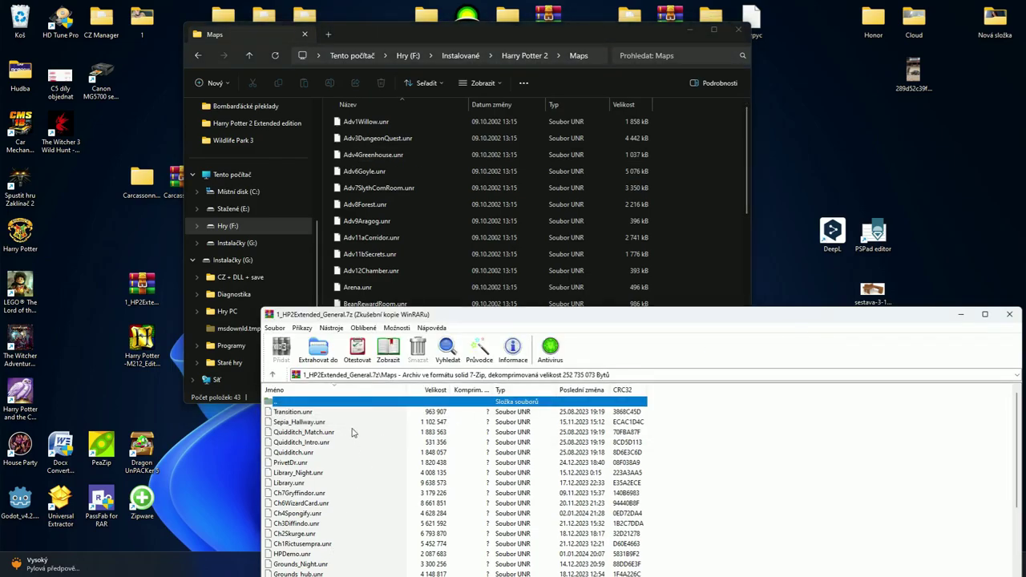
key(ctrl+a)
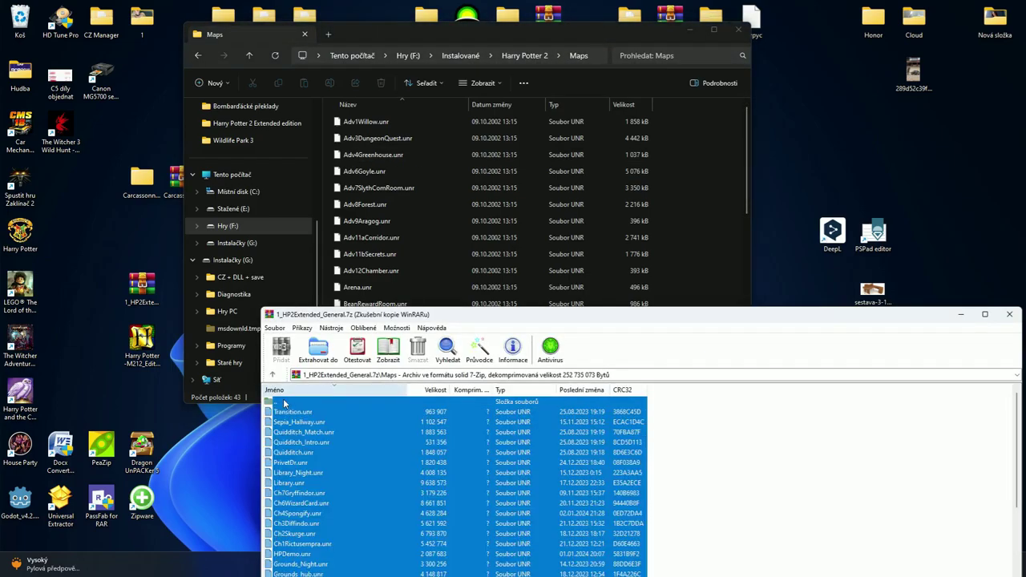
drag(291, 414, 689, 213)
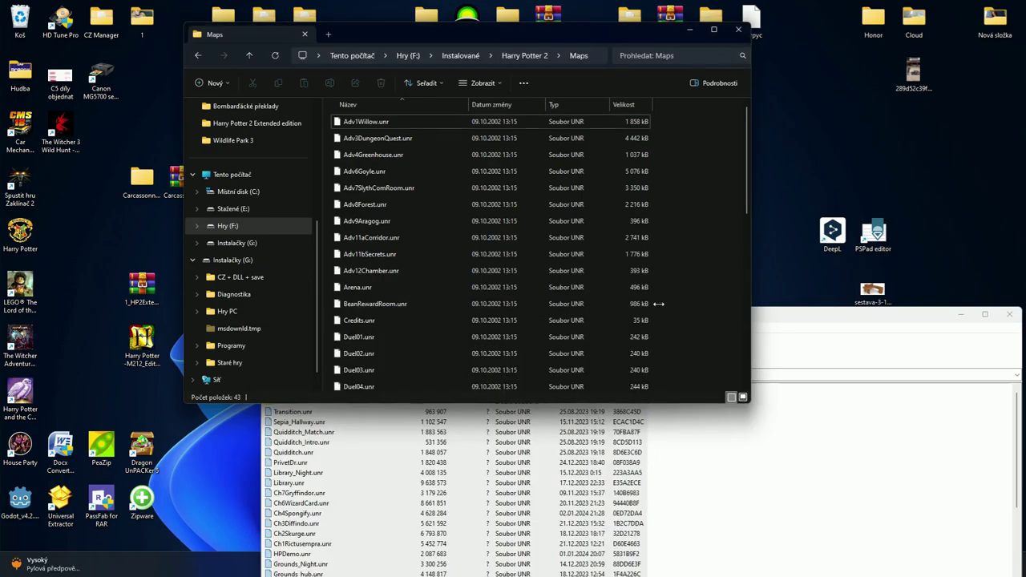
click(445, 210)
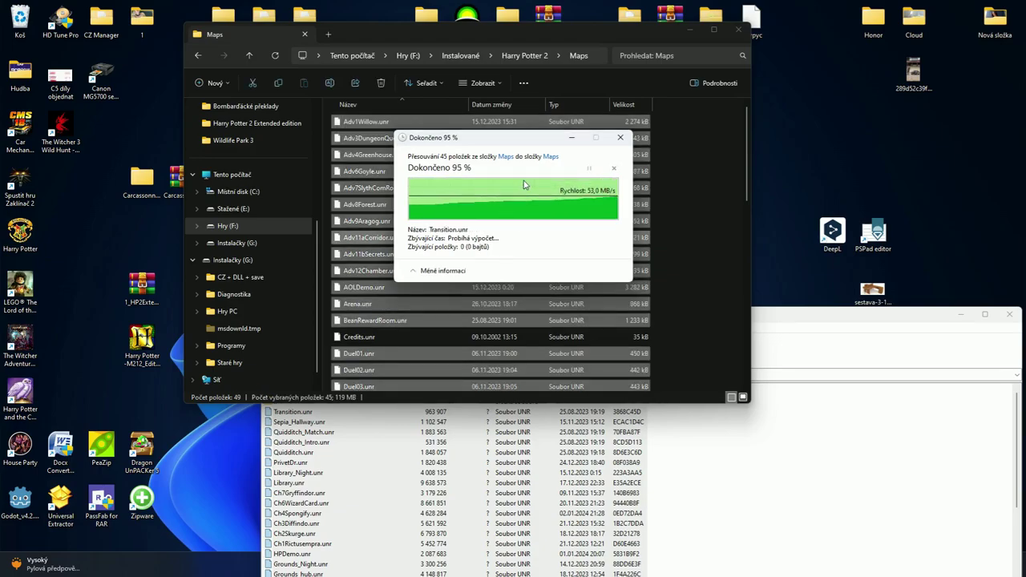
click(684, 216)
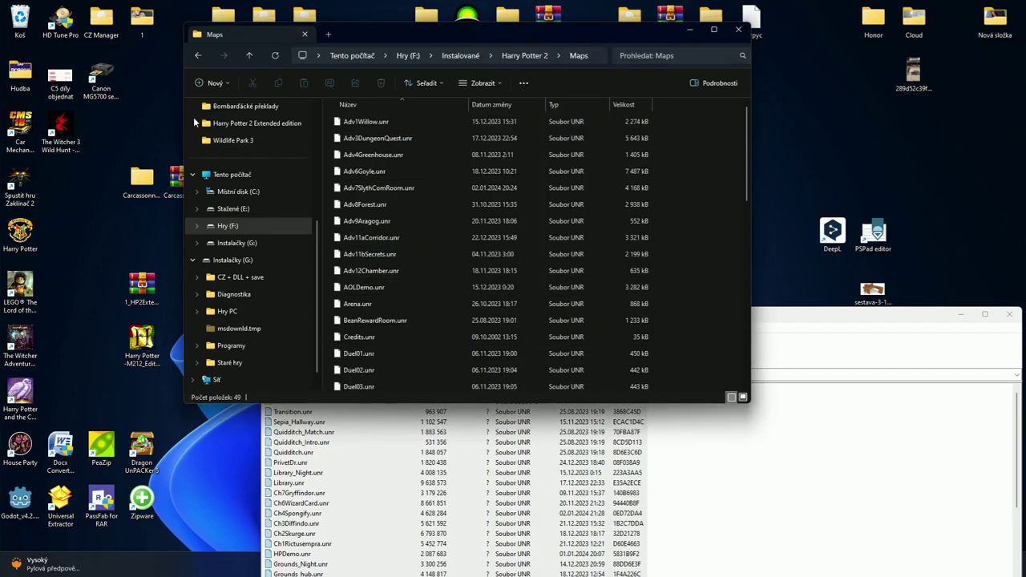
- Copy Background.png from the archive's help folder into the game's help folder, and return both windows to their top-level folders
click(198, 55)
key(alt+Tab)
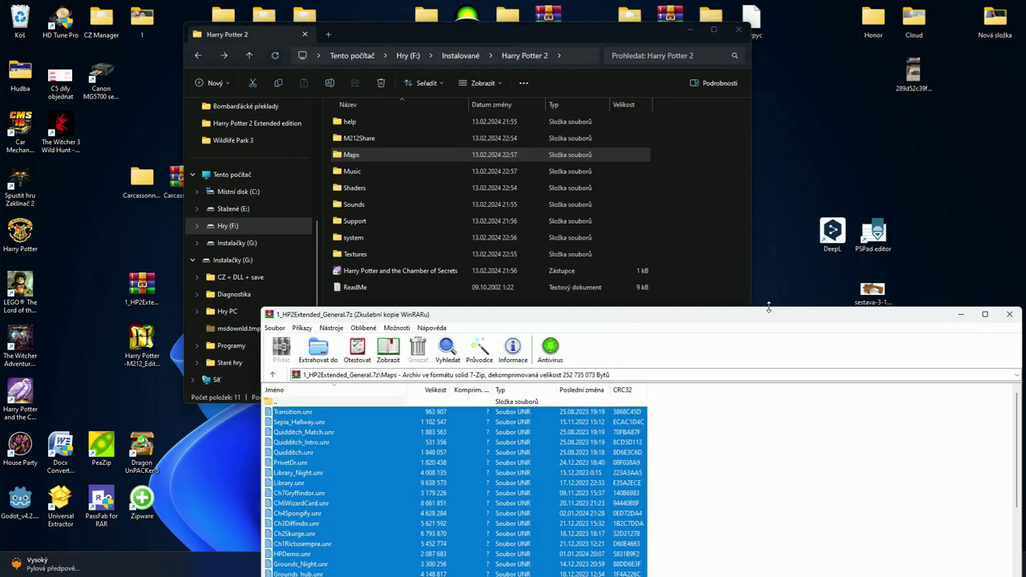
double_click(282, 402)
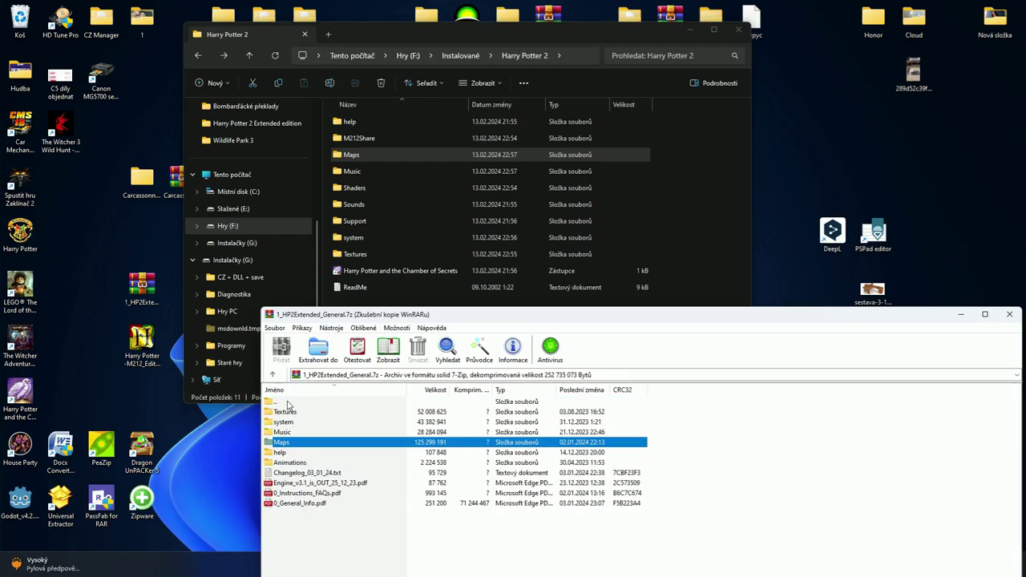
double_click(280, 454)
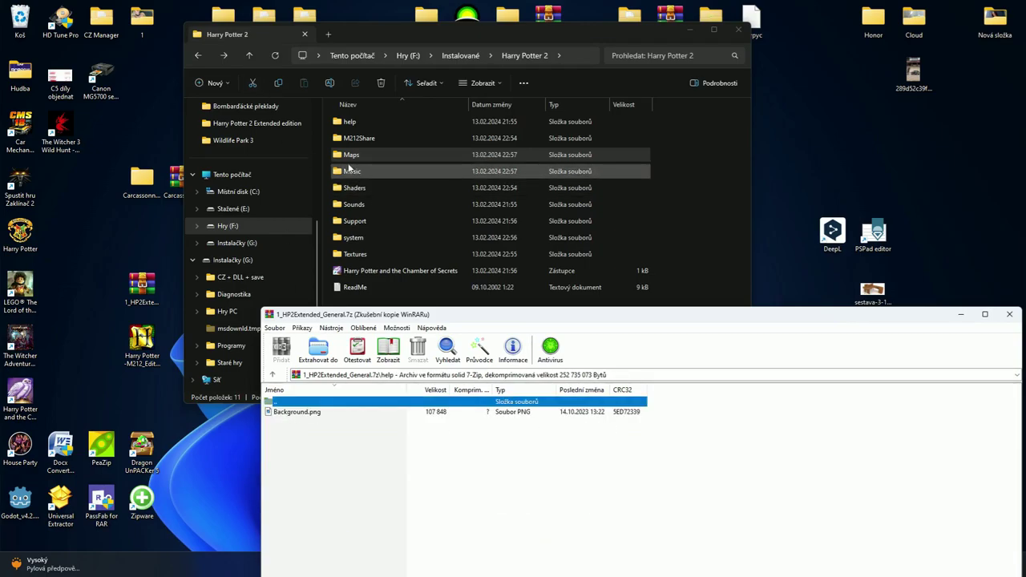
double_click(349, 121)
drag(278, 413, 468, 249)
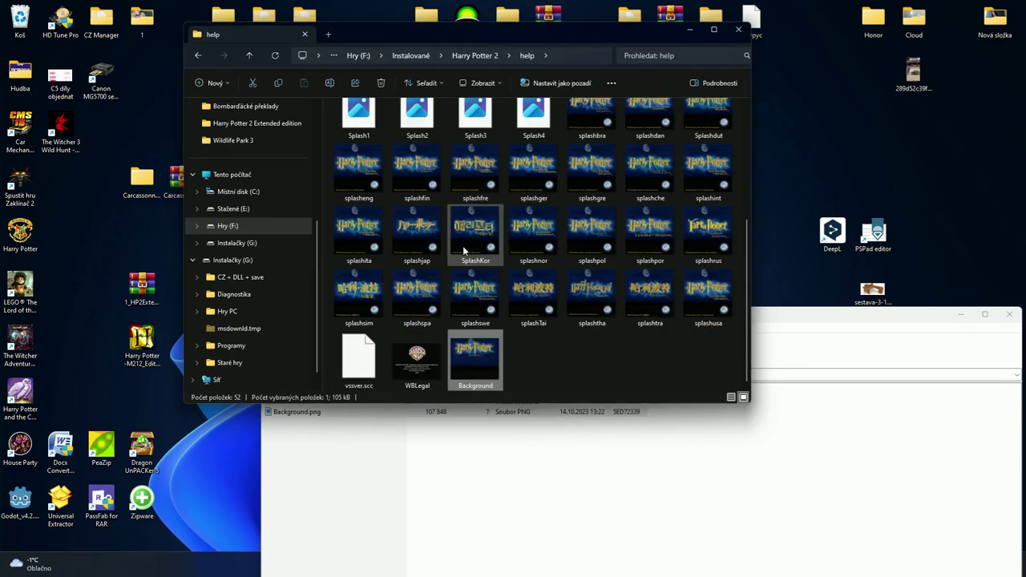
click(198, 56)
click(328, 439)
double_click(273, 402)
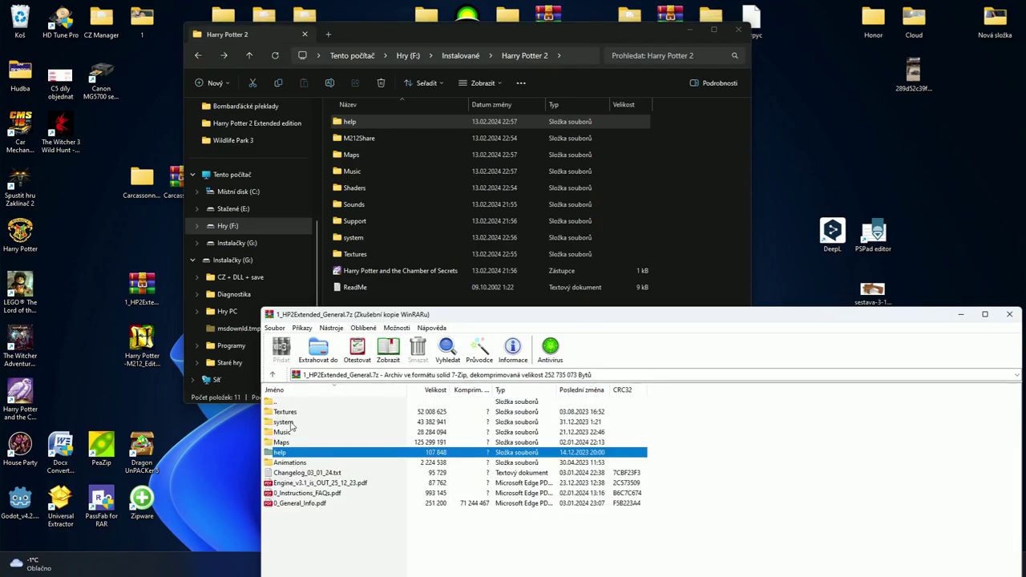
- Check the contents of the archive's Animations folder against the Harry Potter 2 game folder and return to the archive's top level
double_click(288, 462)
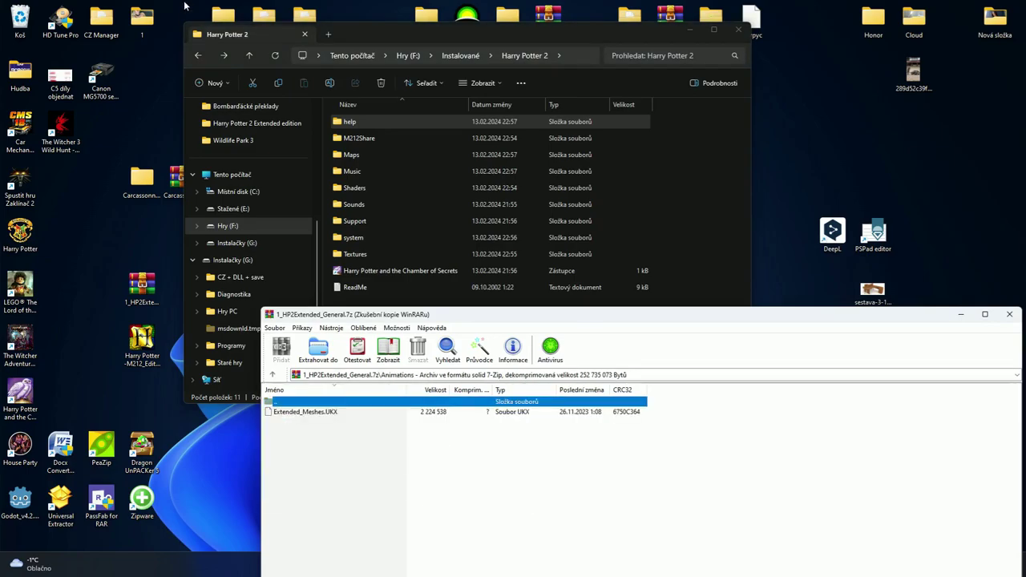
click(198, 55)
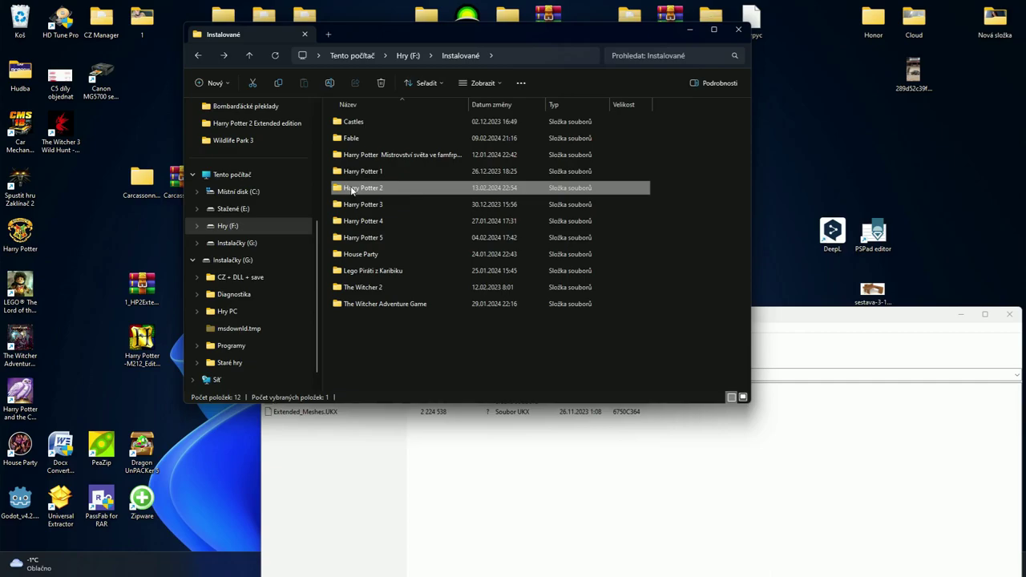
double_click(353, 189)
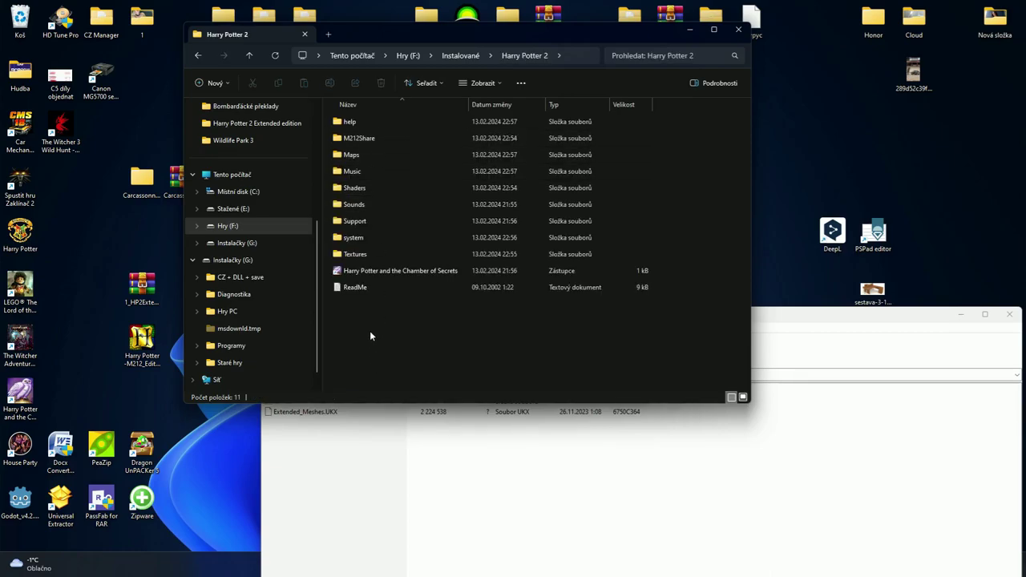
click(308, 468)
double_click(288, 401)
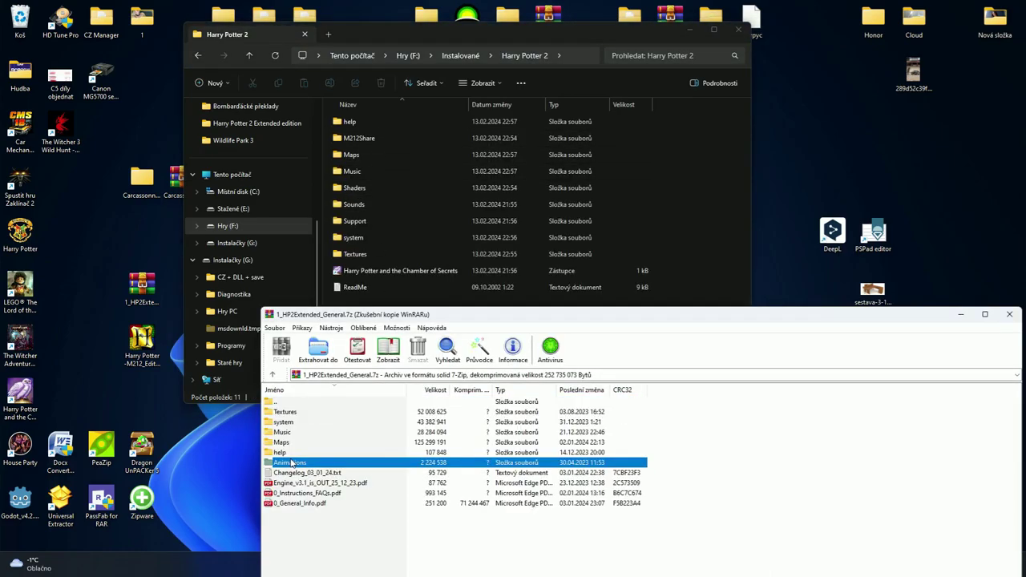
- Copy the Animations folder, Changelog_03_01_24.txt and the three PDF files into the Harry Potter 2 folder, and close the archive
drag(267, 522, 284, 467)
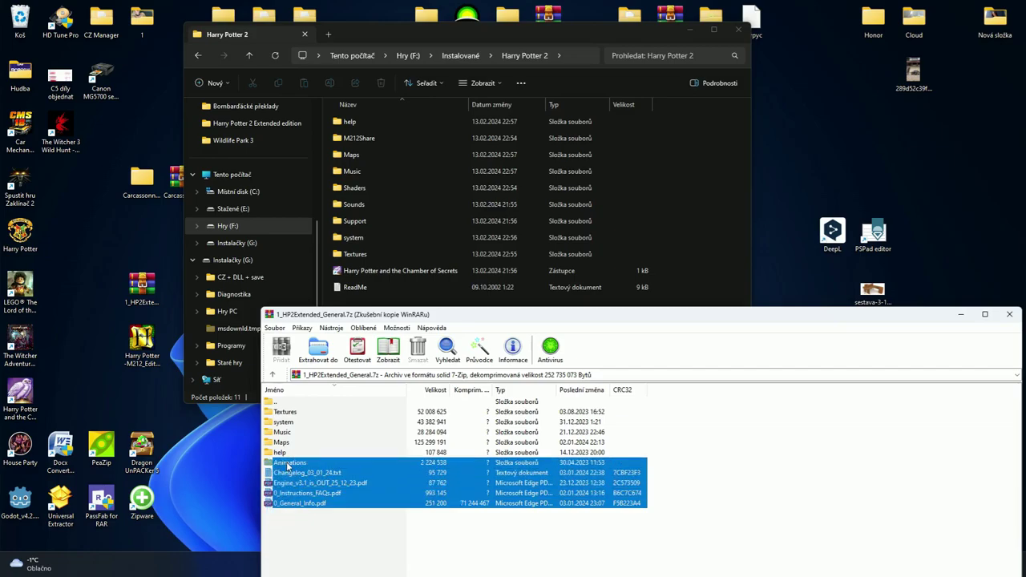
drag(667, 272, 716, 254)
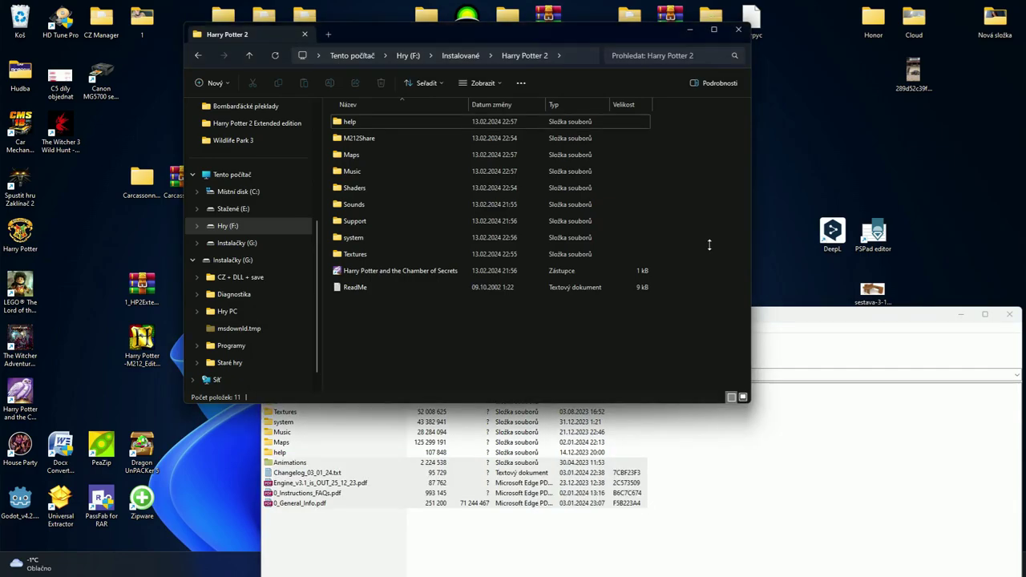
click(698, 324)
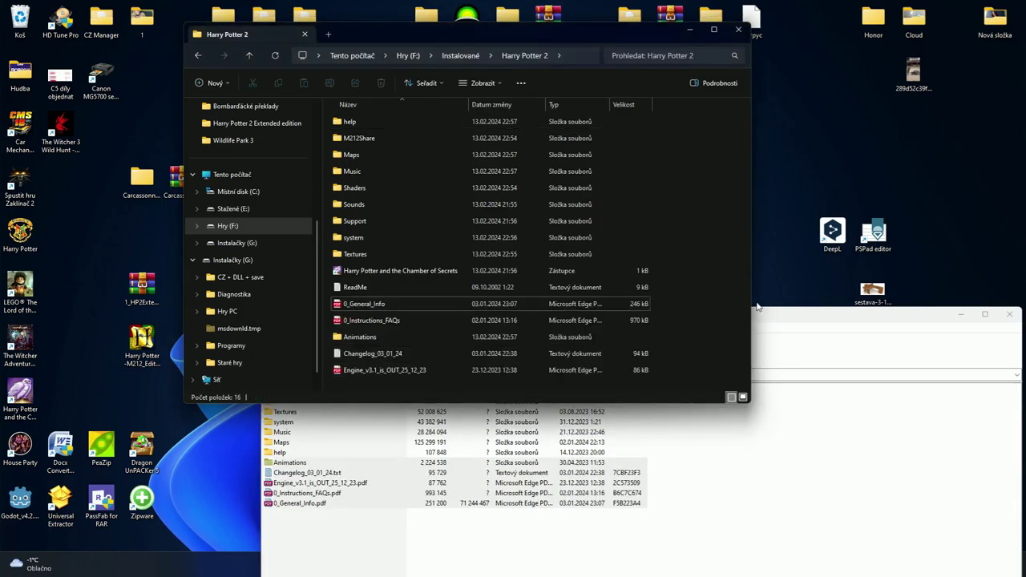
drag(855, 321, 777, 297)
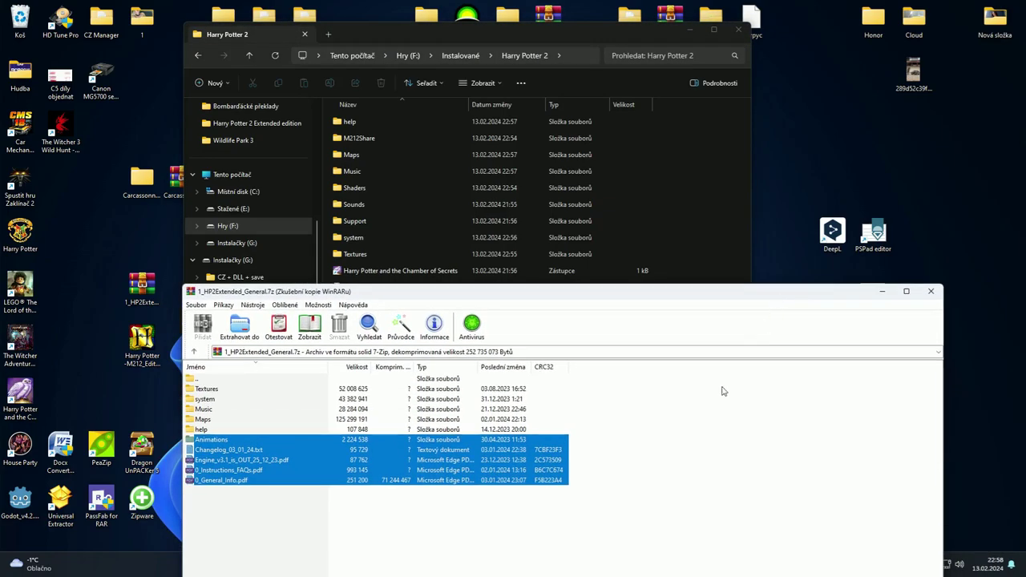
click(245, 508)
click(931, 290)
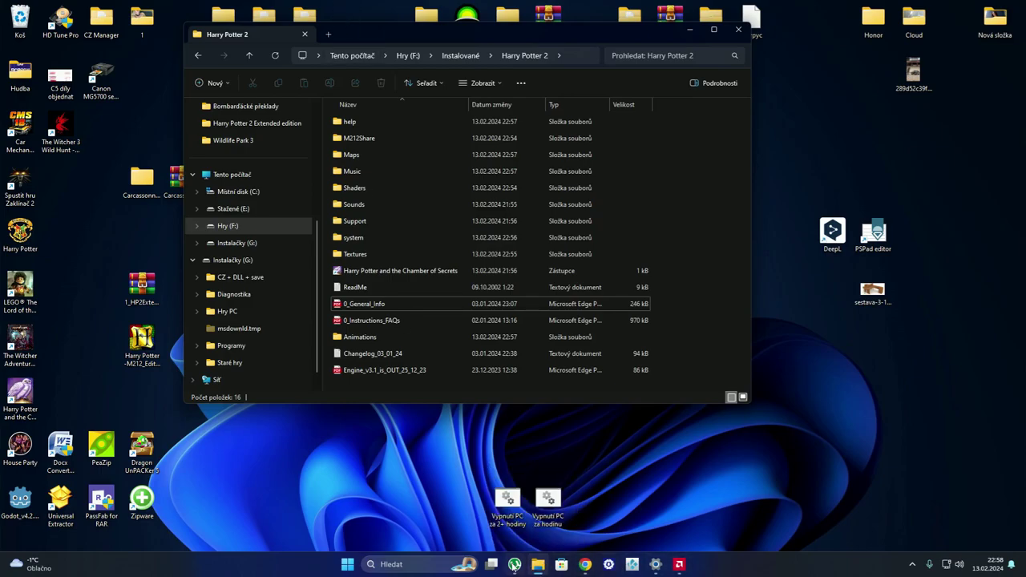
- Switch to Chrome and open the "Harry Potter a Tajemná komnata + Extended mod (PC)" page from the site's Ke stažení section
click(585, 564)
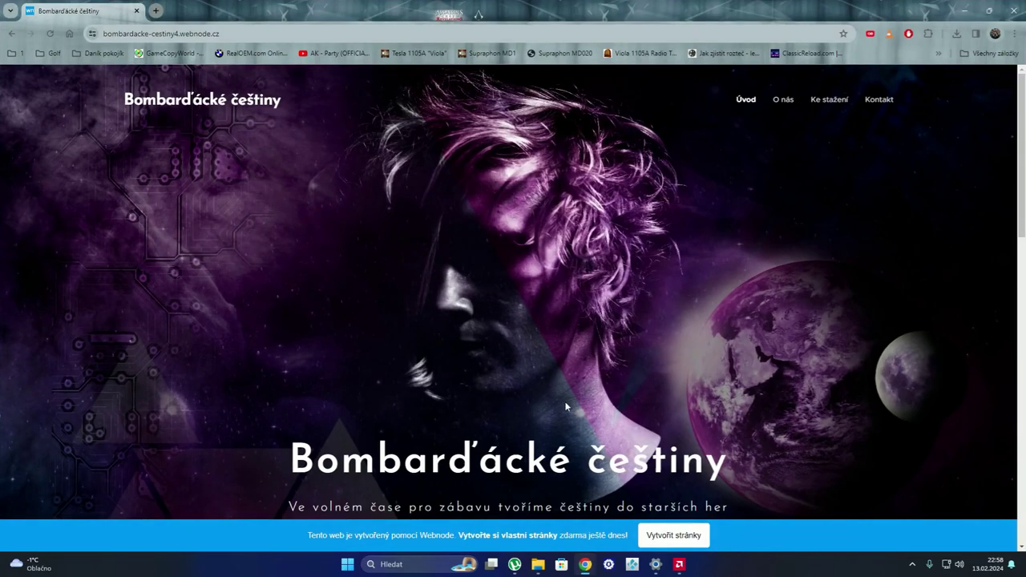
scroll(601, 283, down, 10)
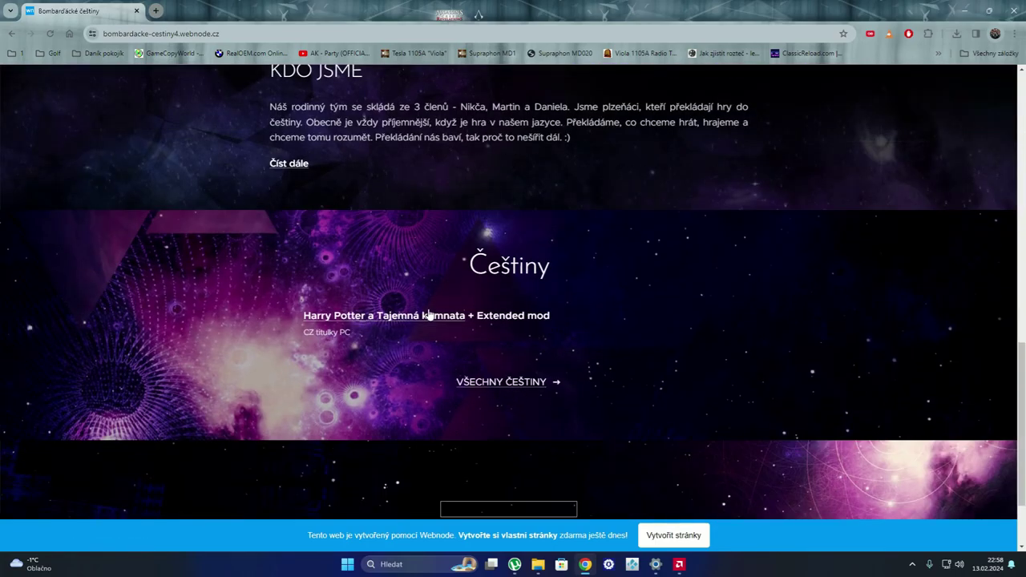
scroll(761, 298, up, 10)
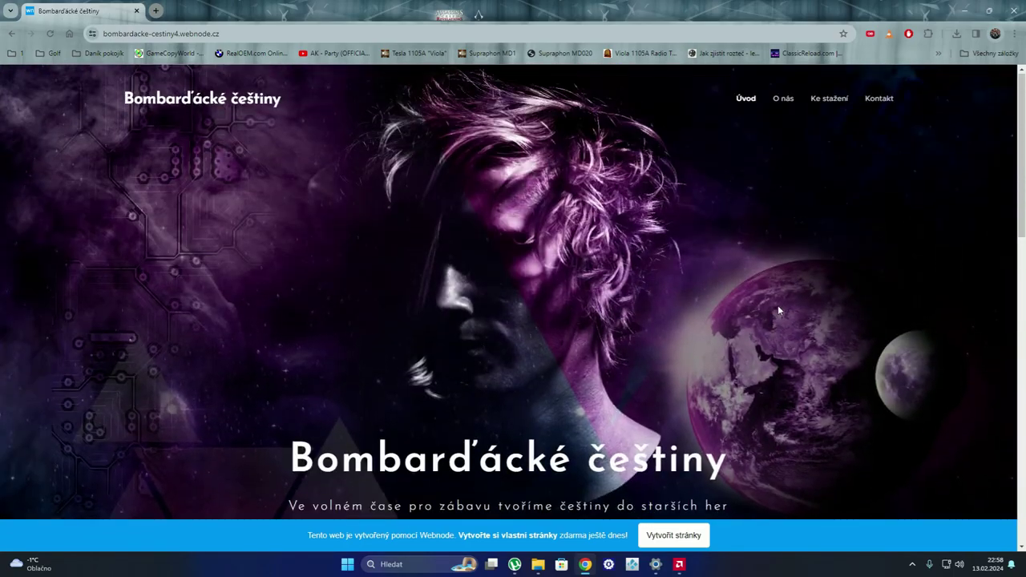
click(828, 102)
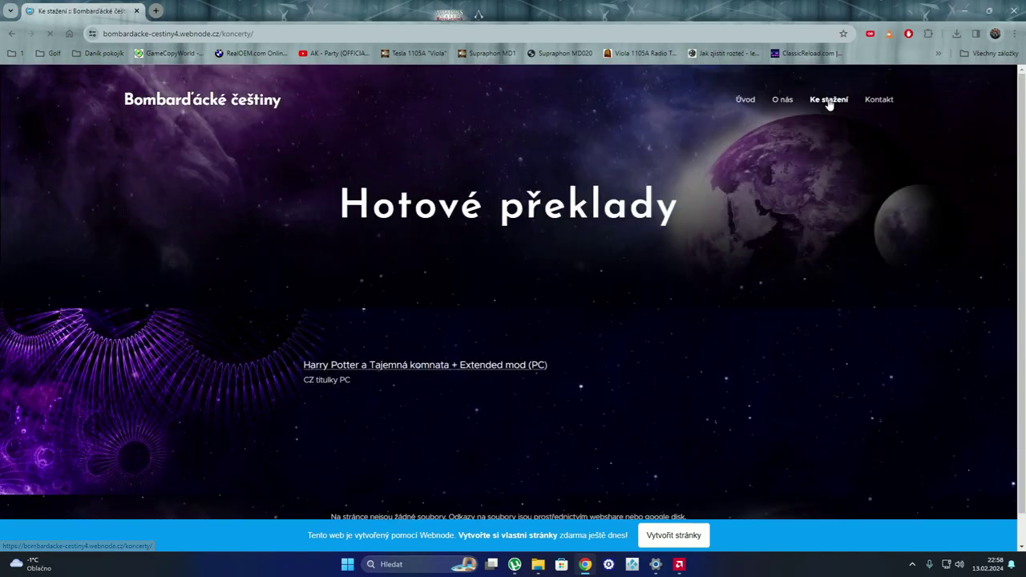
click(372, 367)
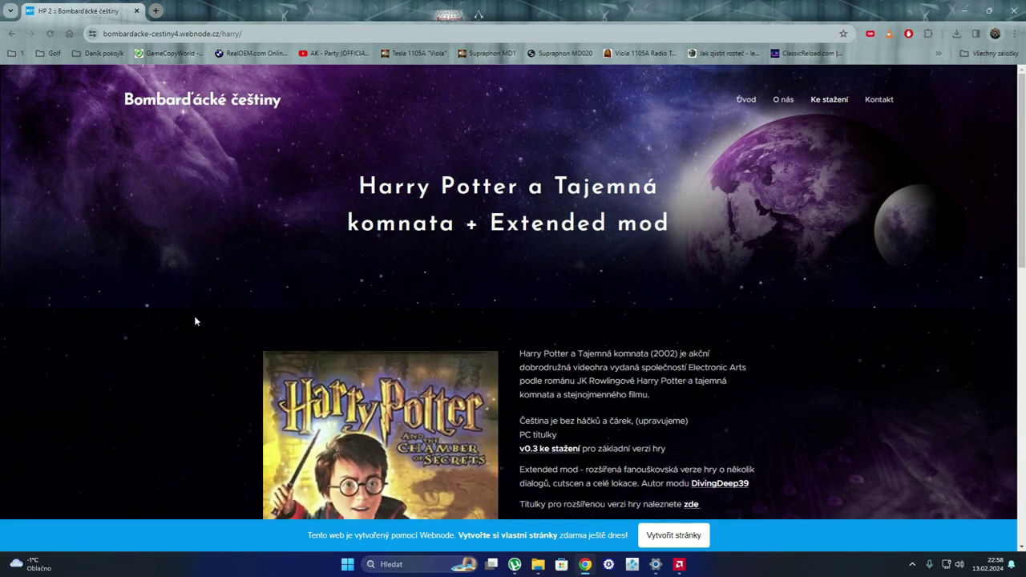
- Download HP 2 Extendet Edition CZ tit v0.1.rar through the page's link to the extended version's subtitles and open the downloaded archive
scroll(194, 321, down, 3)
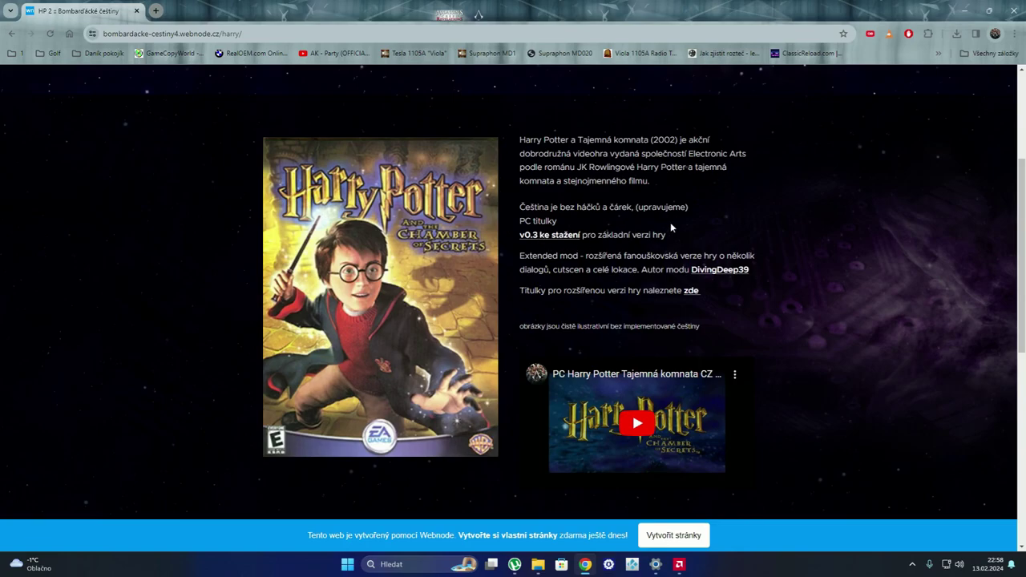
scroll(749, 213, down, 2)
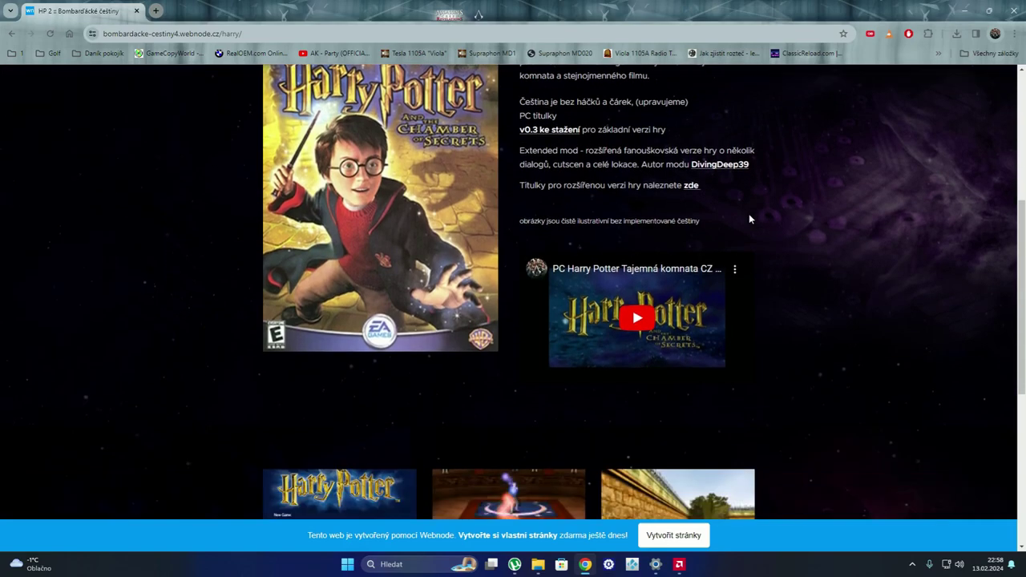
scroll(756, 213, up, 1)
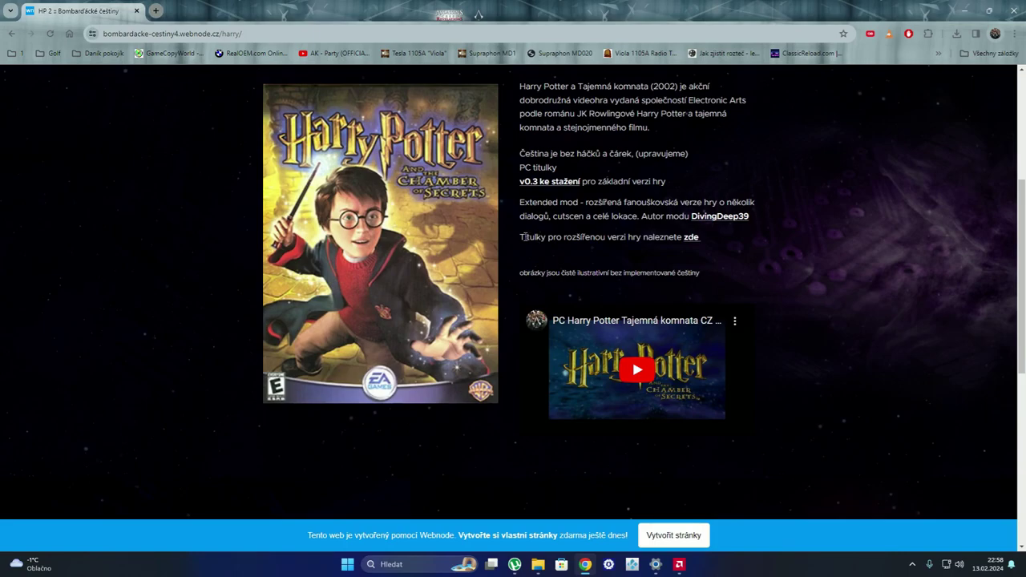
drag(521, 237, 720, 240)
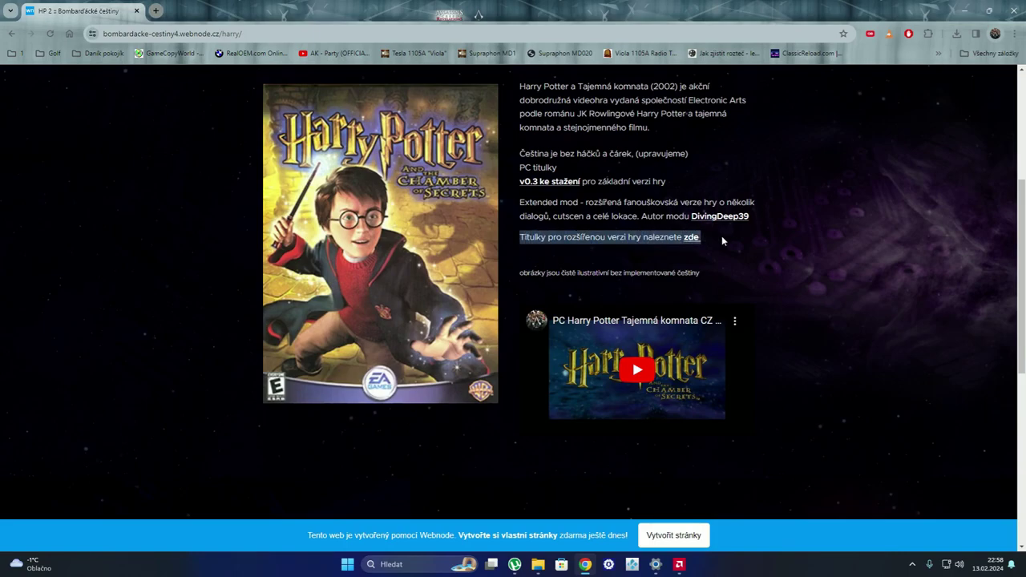
click(702, 240)
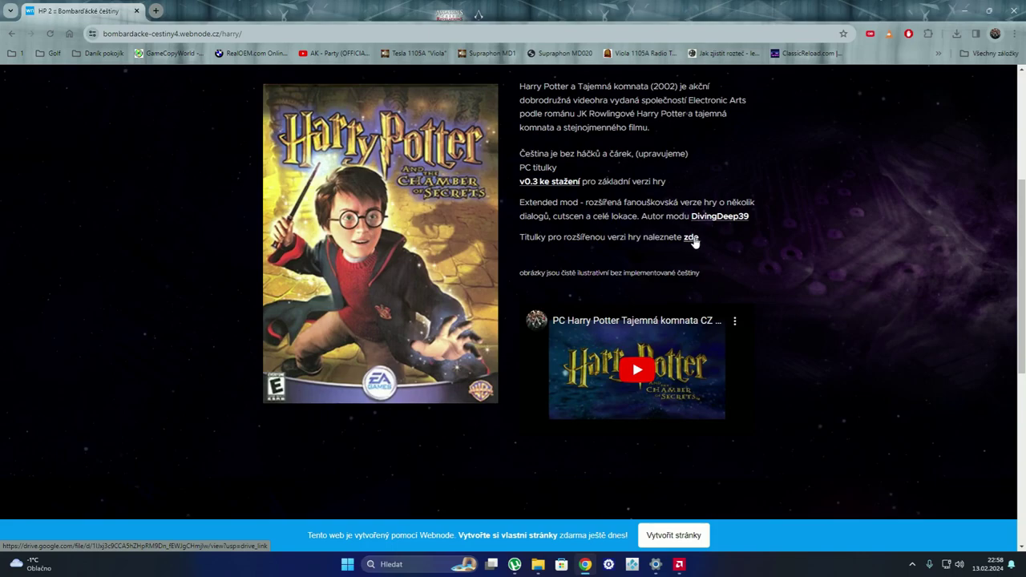
click(691, 238)
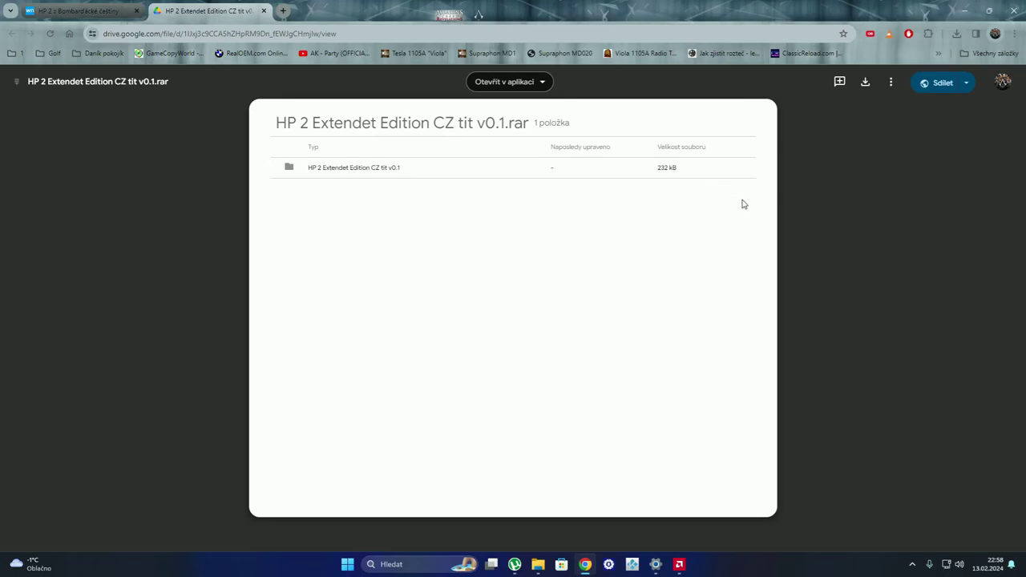
click(868, 84)
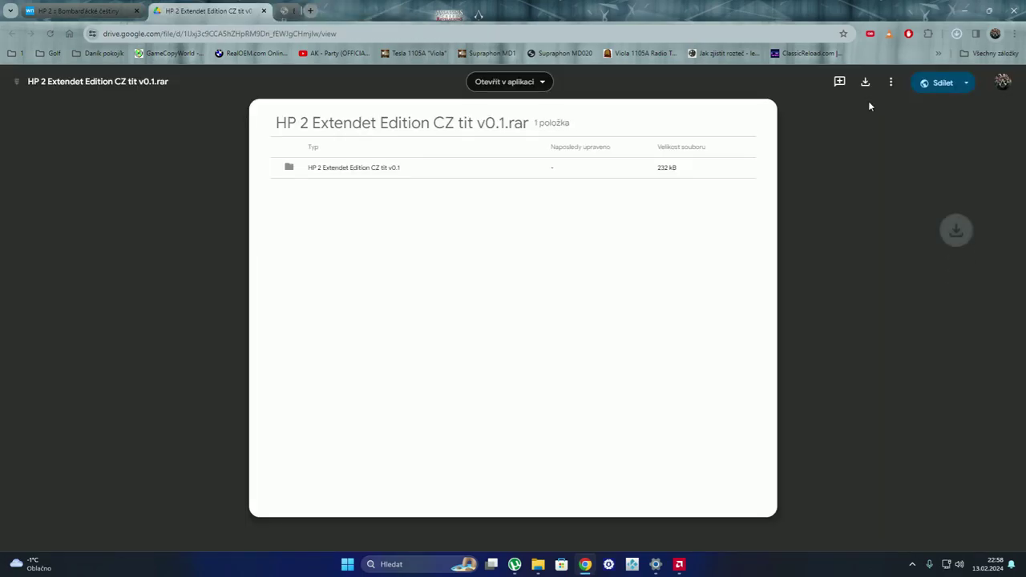
click(841, 67)
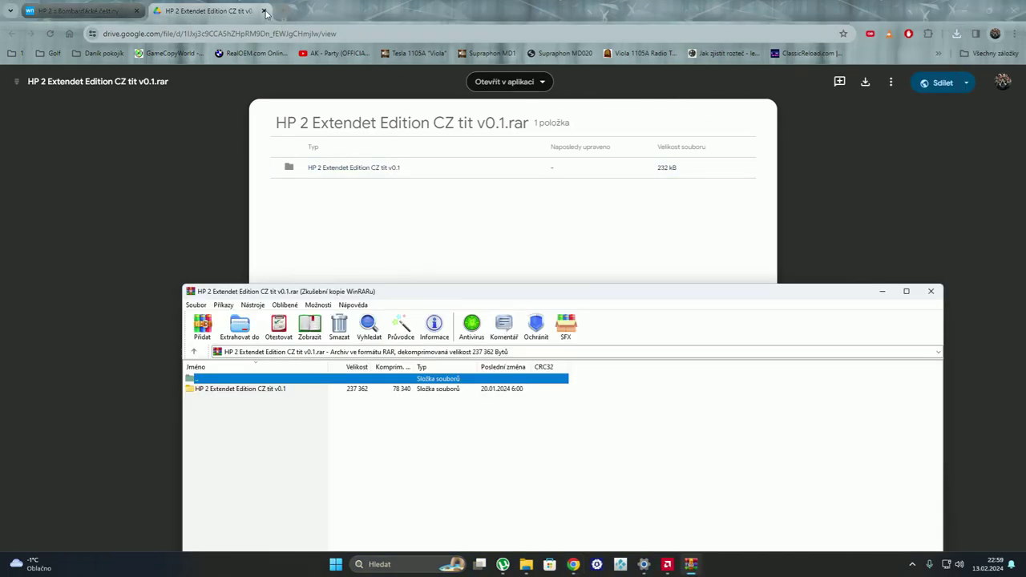
- Close the Google Drive tab and minimize the browser to get back to the archive and game folder windows
click(109, 170)
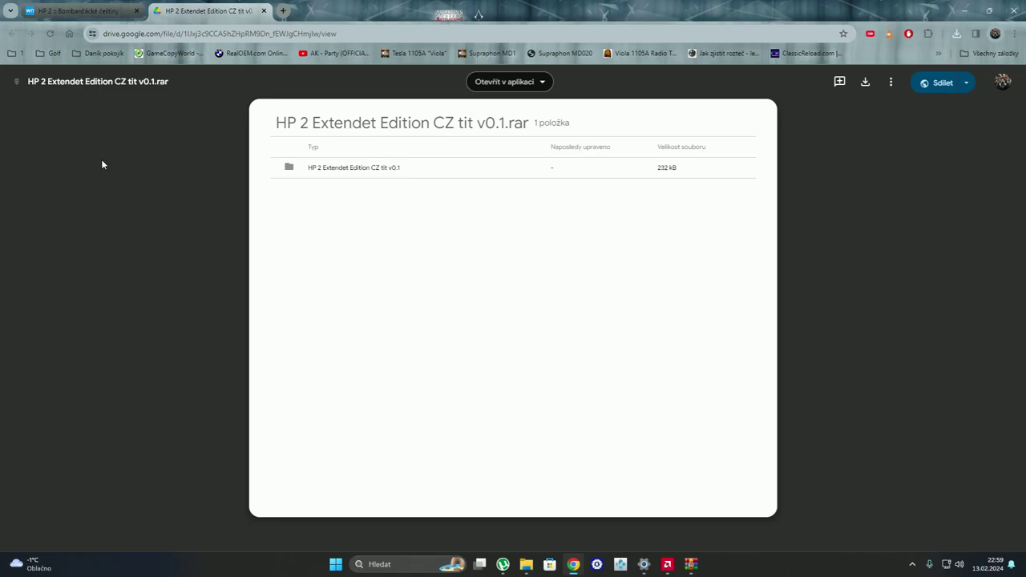
click(263, 10)
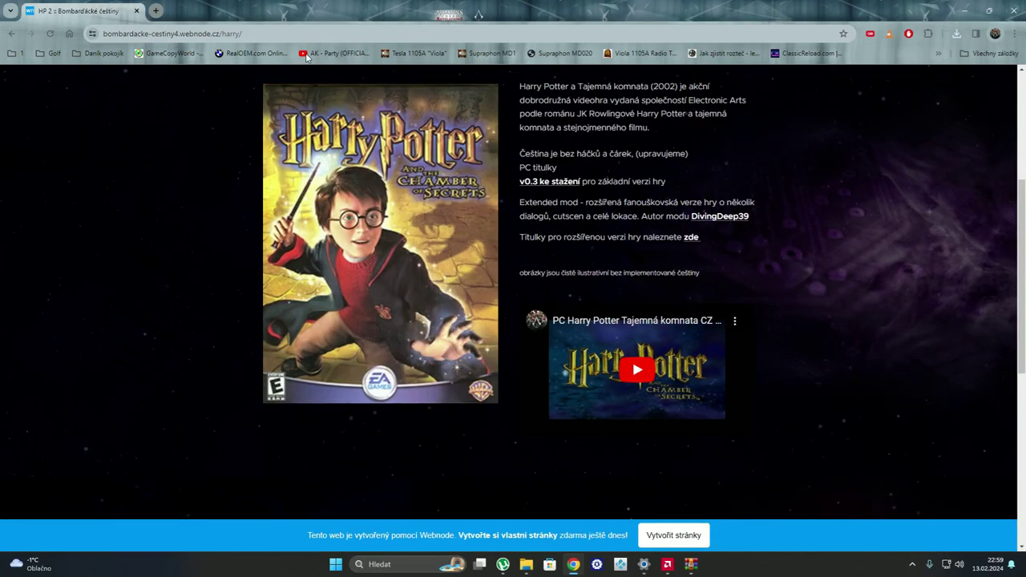
click(958, 10)
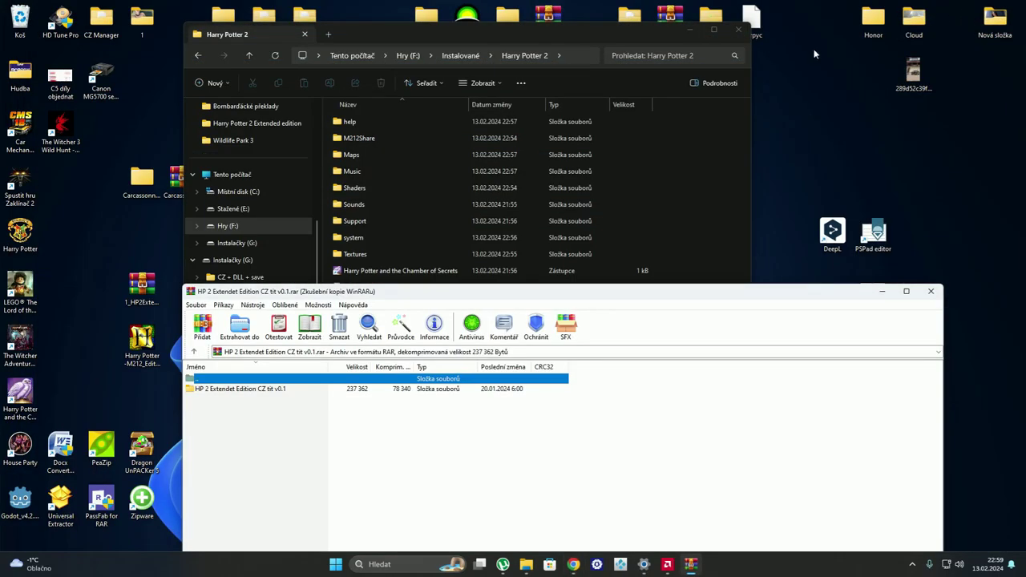
- Copy all six .int subtitle files from the archive's HP 2 Extendet Edition CZ tit v0.1 folder into Harry Potter 2's system folder, replacing existing files
double_click(219, 392)
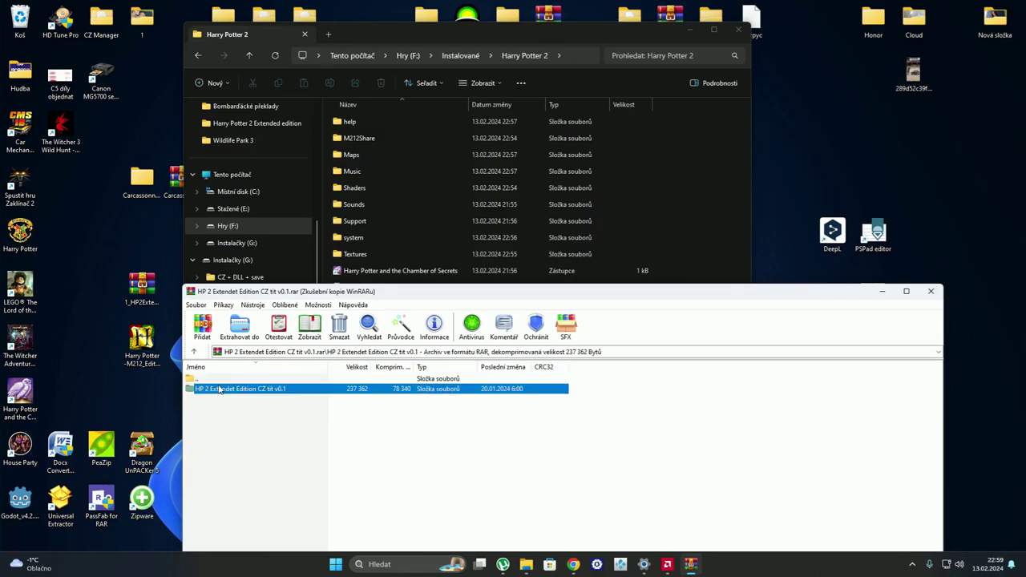
drag(198, 457, 223, 394)
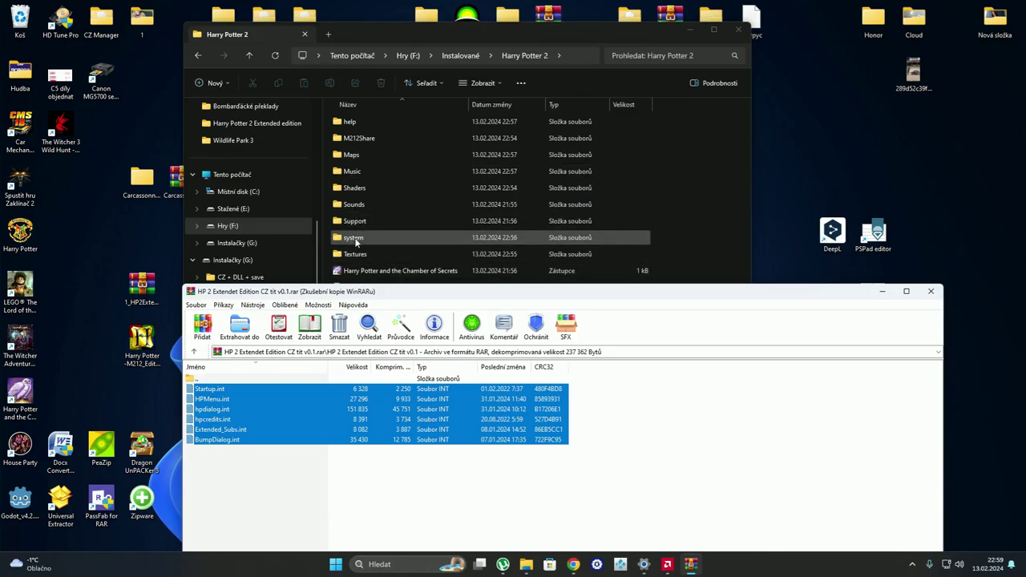
double_click(356, 238)
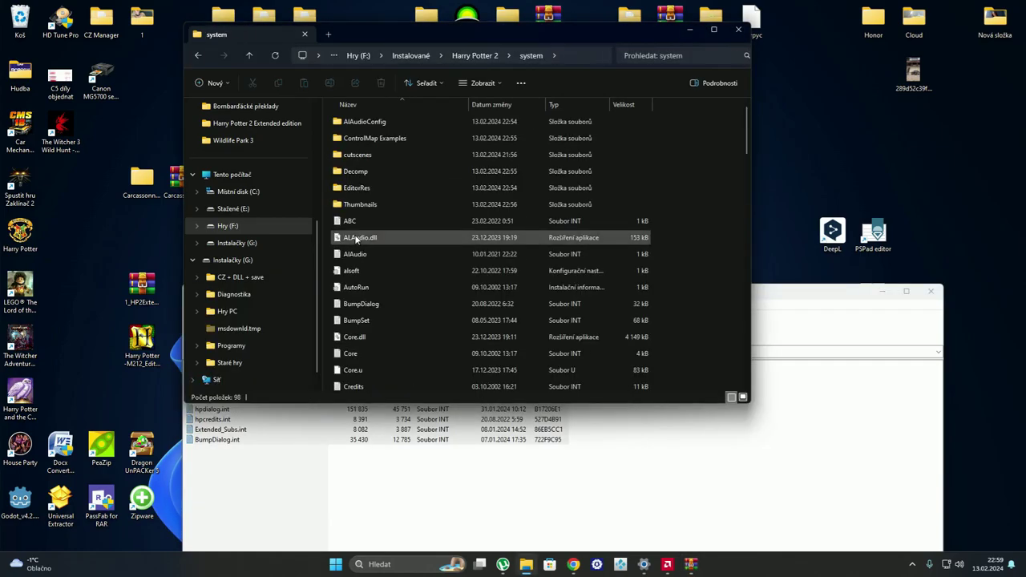
drag(788, 296, 811, 317)
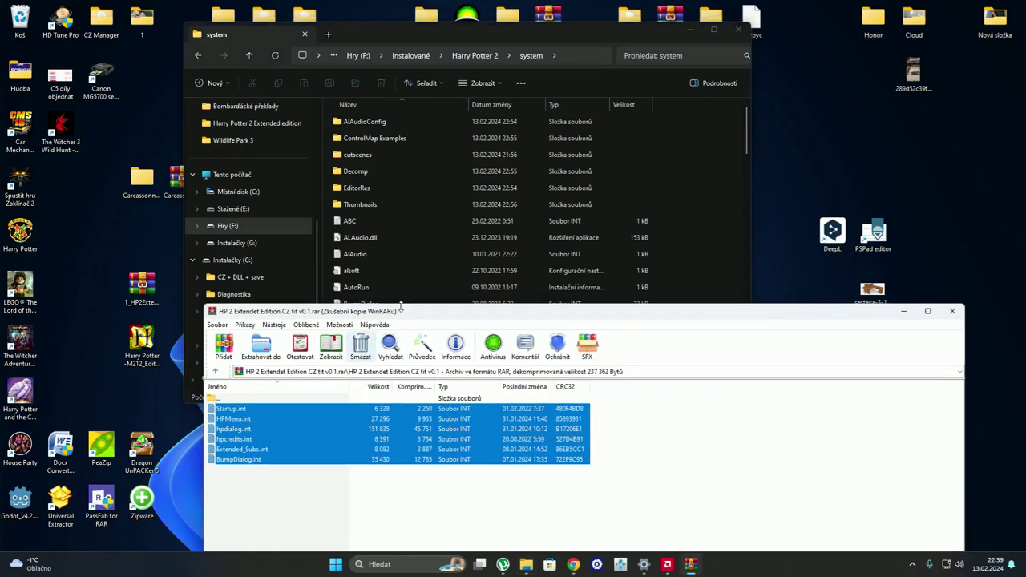
drag(428, 316, 355, 335)
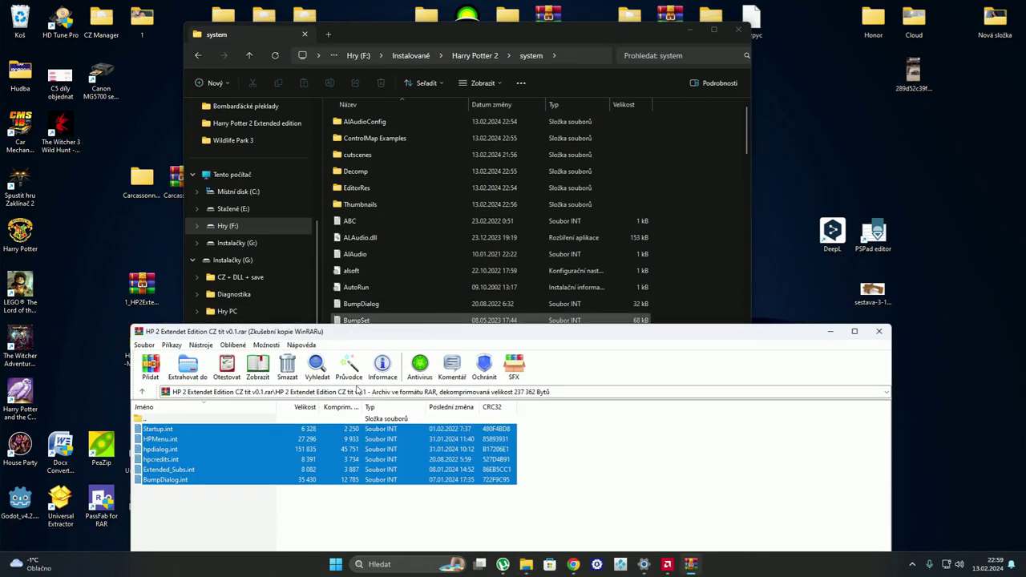
drag(155, 431, 695, 265)
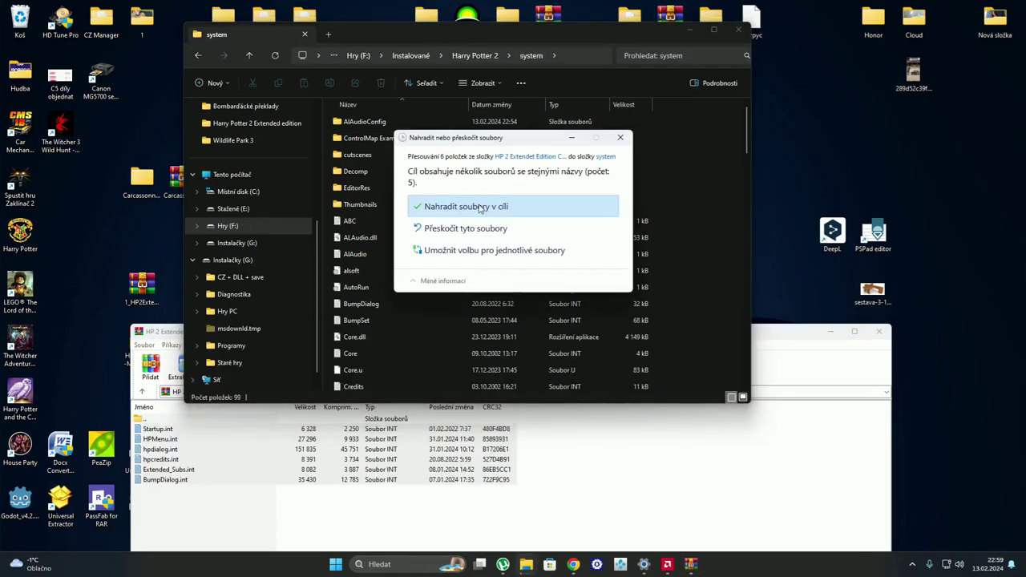
click(481, 207)
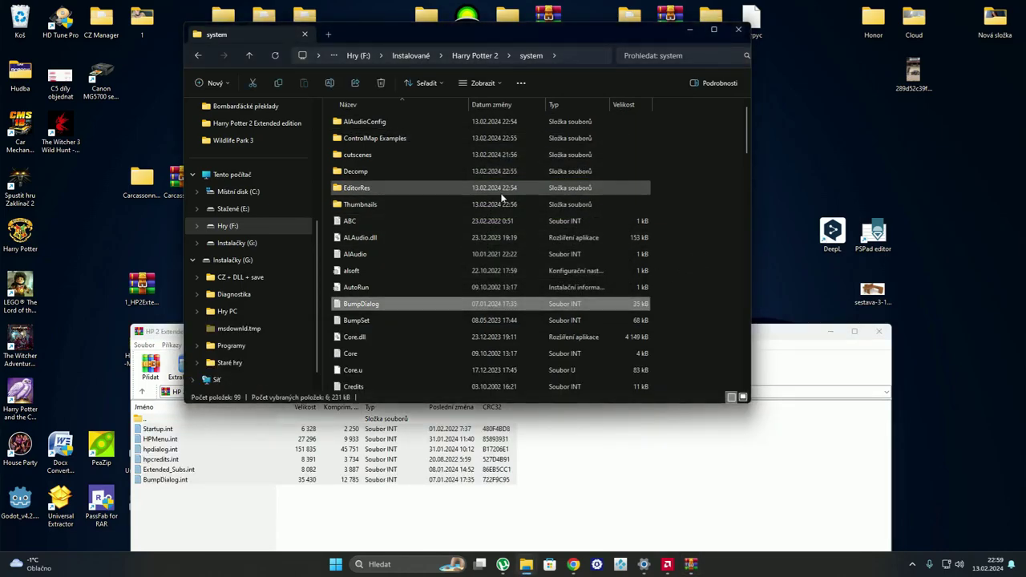
- Close the subtitle archive and move the system folder window to the middle of the desktop
click(182, 536)
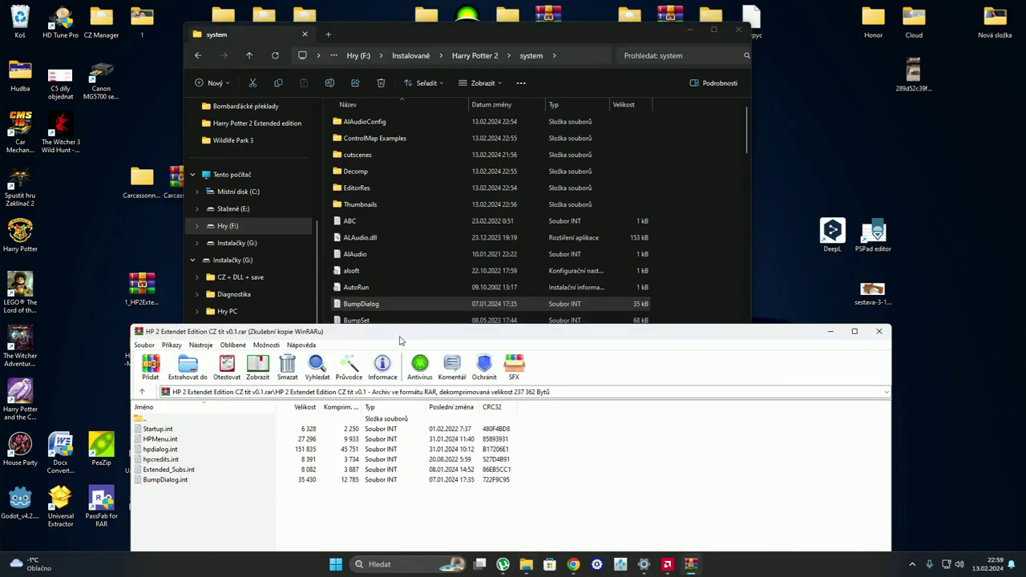
drag(606, 335, 633, 211)
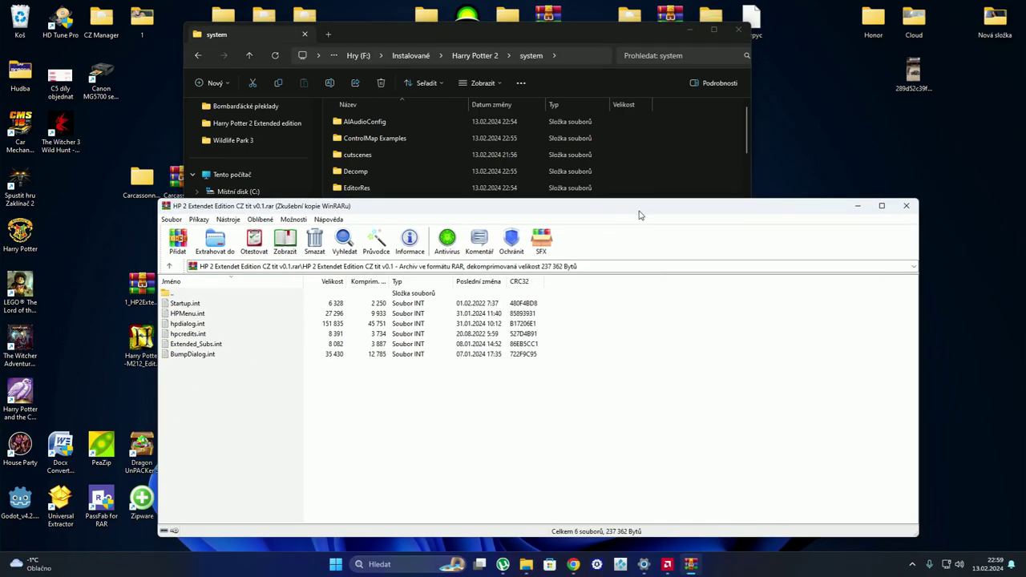
click(907, 208)
drag(516, 39, 548, 120)
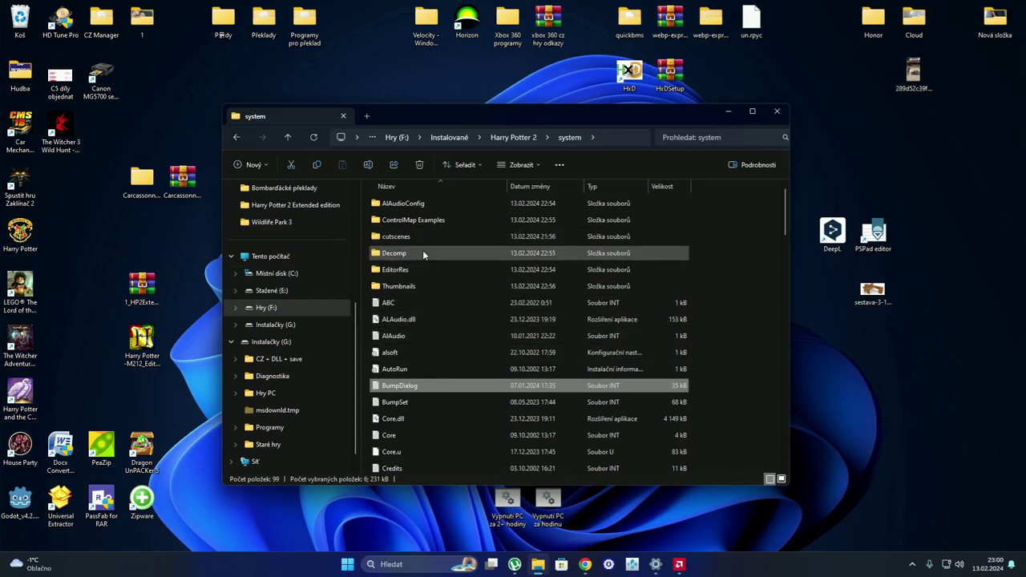
- Launch Harry Potter and the Chamber of Secrets from the desktop and start a new game in slot 1
click(21, 395)
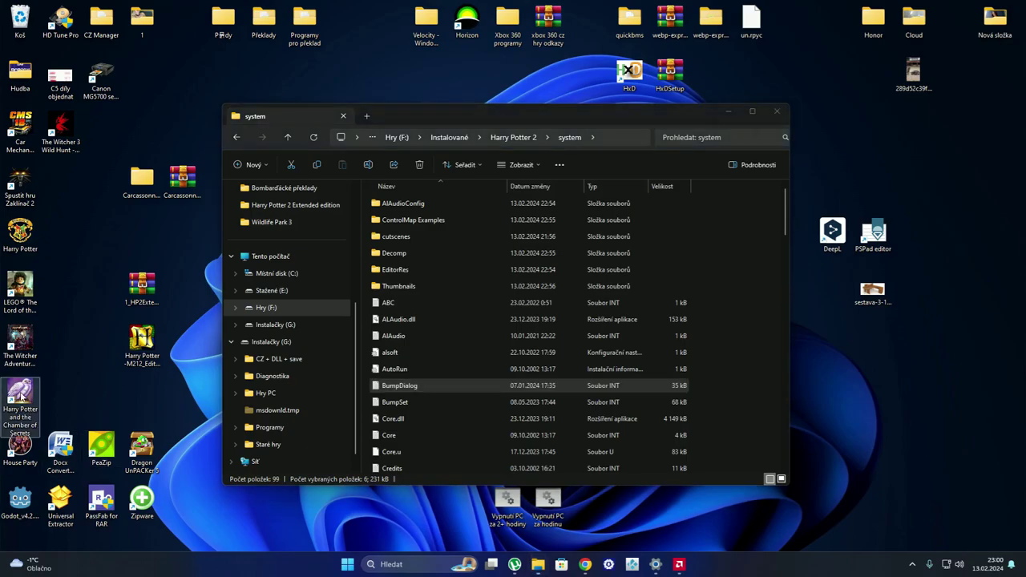
double_click(22, 396)
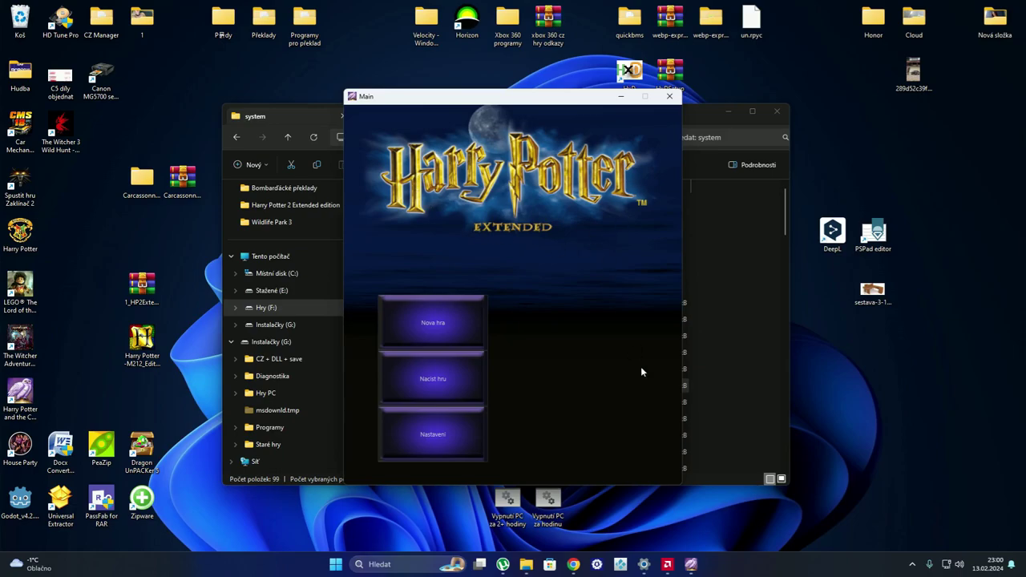
click(438, 335)
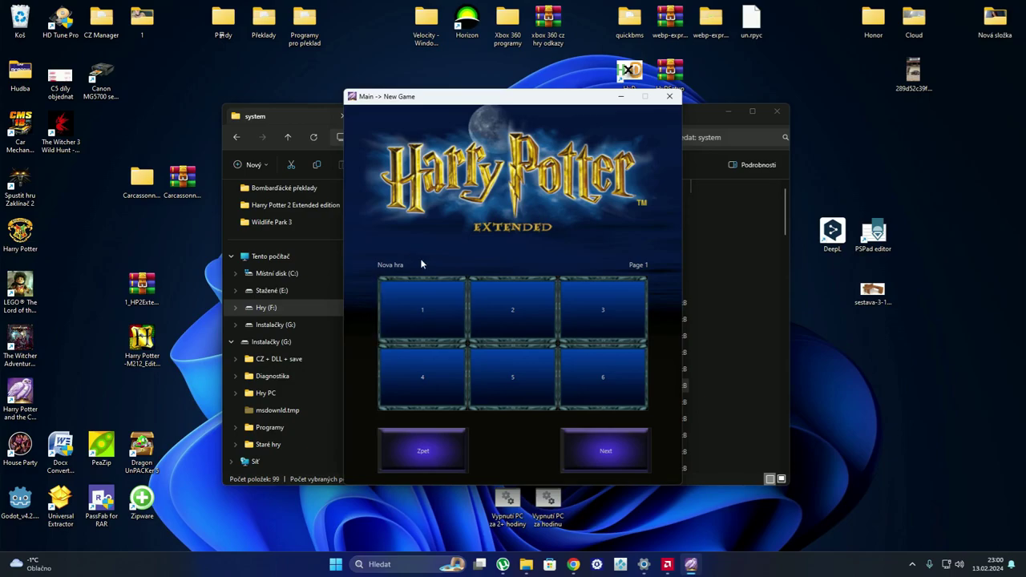
click(424, 312)
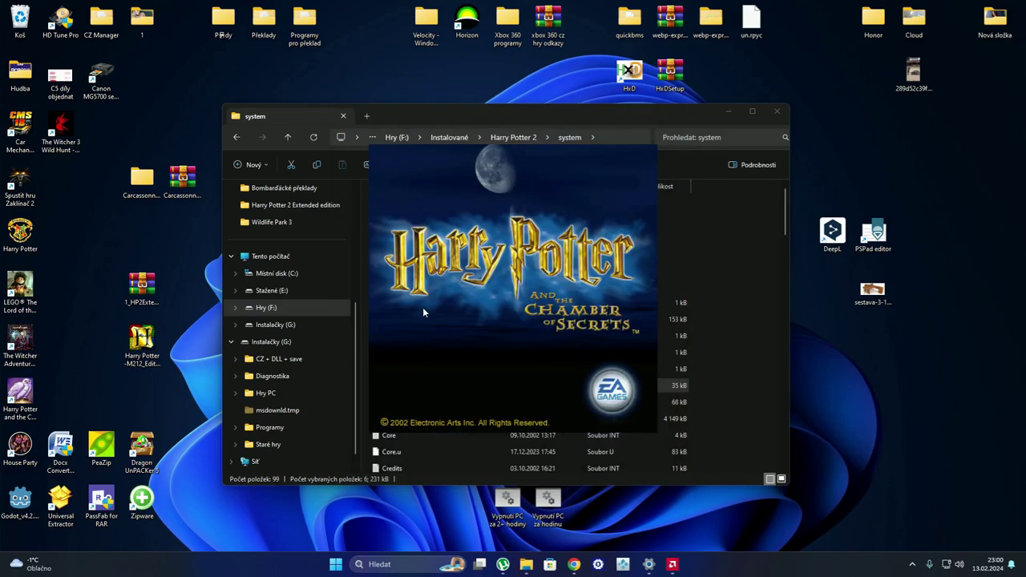